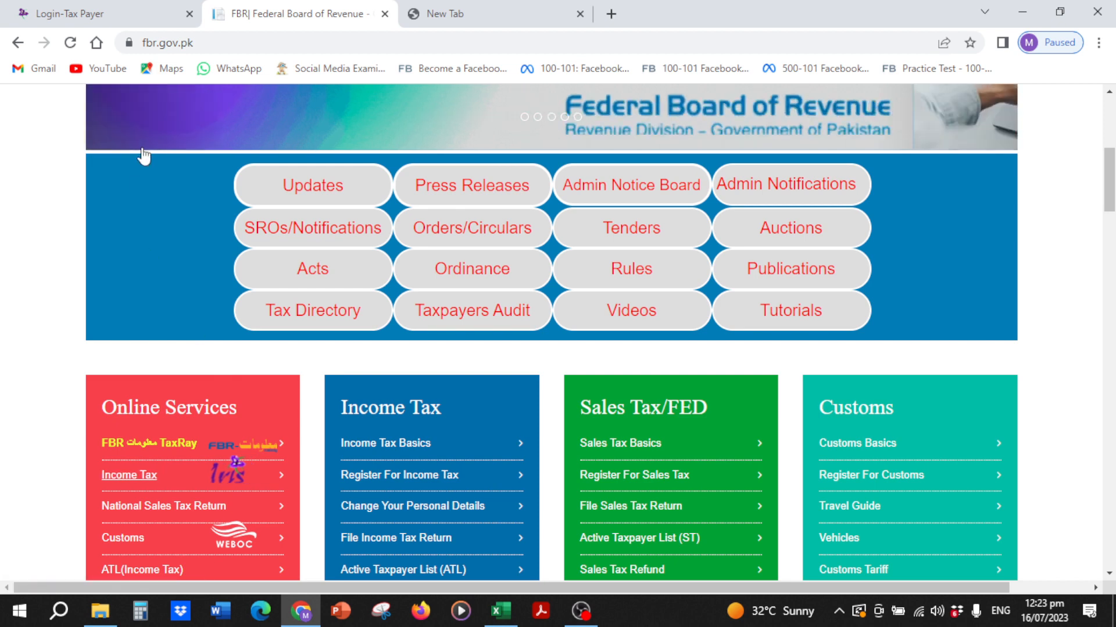
Step: Switch the FBR website to the Login-Tax Payer page for IRIS
{"action": "left_click", "coordinate": [91, 16]}
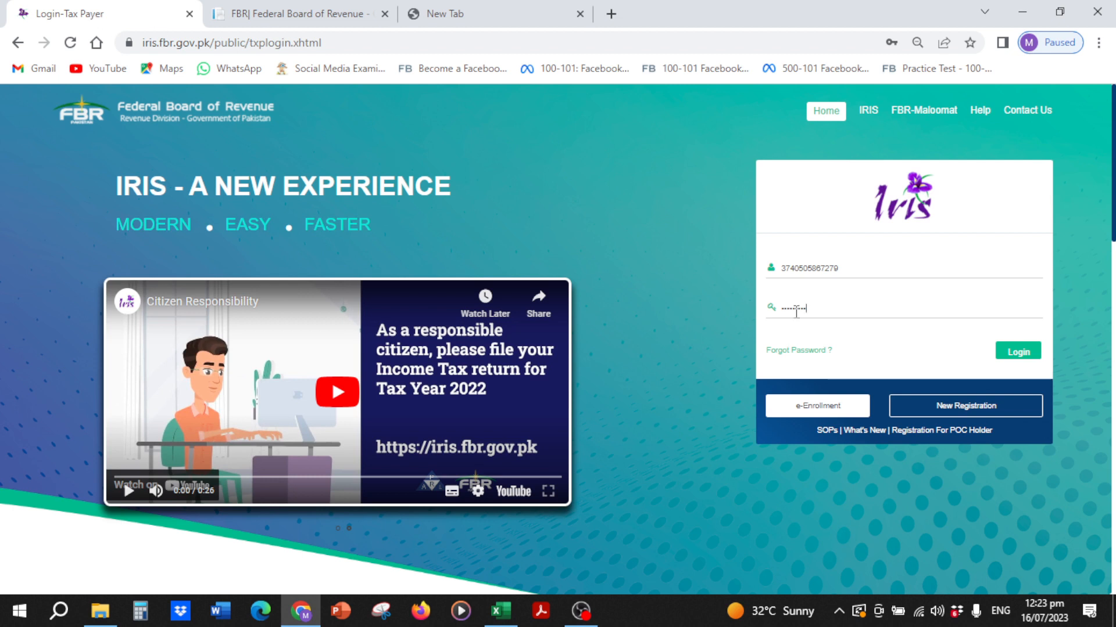
Step: Close the scam warning, clear the registration number, and type the taxpayer's registration number and password
{"action": "left_click", "coordinate": [1018, 352]}
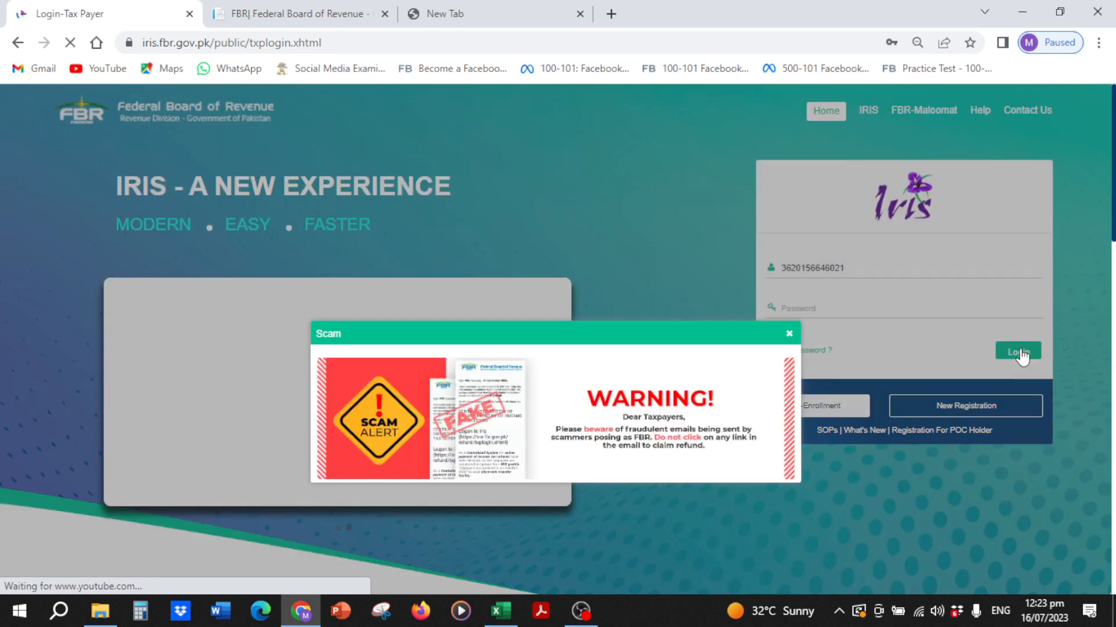
{"action": "left_click", "coordinate": [789, 333]}
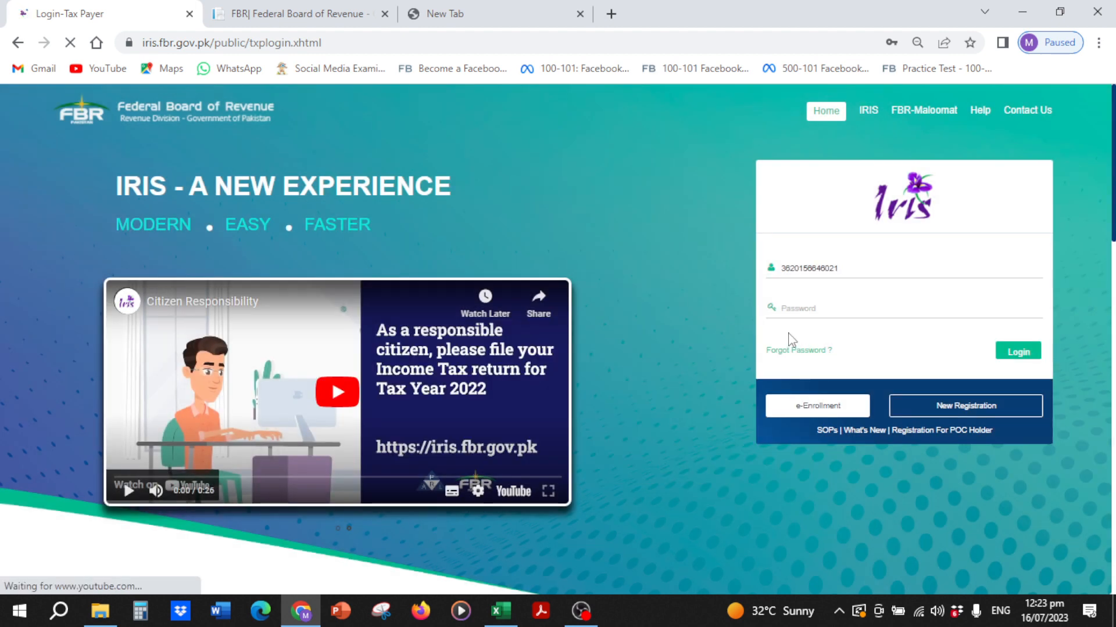
{"action": "left_click", "coordinate": [852, 272]}
{"action": "key", "text": "BackSpace"}
{"action": "key", "text": "BackSpace"}
{"action": "key", "text": "BackSpace"}
{"action": "key", "text": "BackSpace"}
{"action": "key", "text": "BackSpace"}
{"action": "key", "text": "BackSpace"}
{"action": "key", "text": "BackSpace"}
{"action": "key", "text": "BackSpace"}
{"action": "key", "text": "BackSpace"}
{"action": "key", "text": "BackSpace"}
{"action": "key", "text": "BackSpace"}
{"action": "key", "text": "BackSpace"}
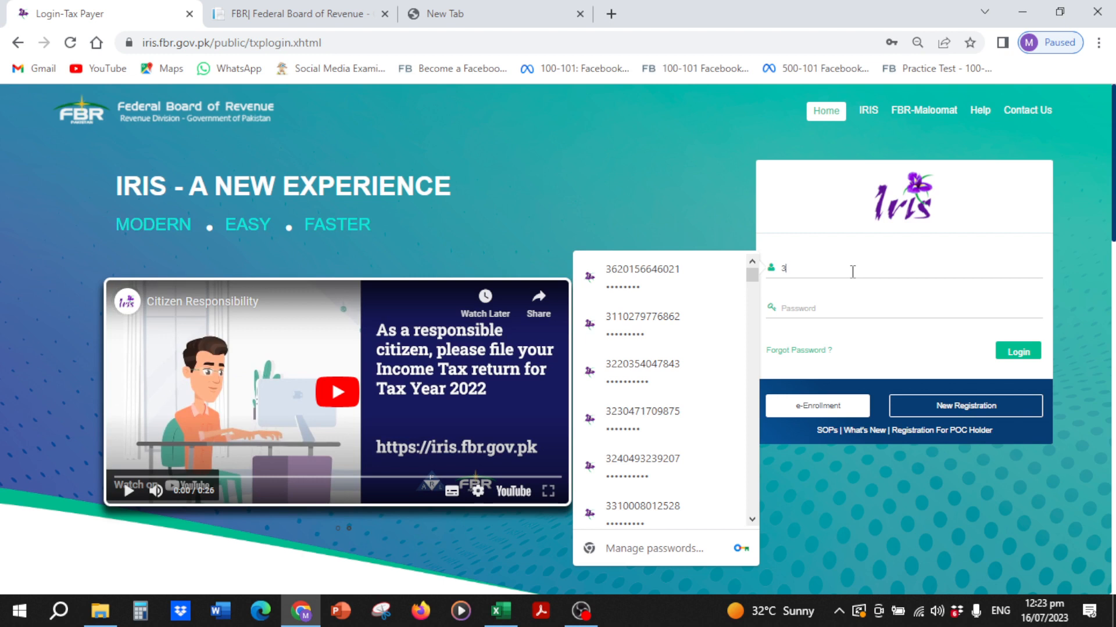
{"action": "key", "text": "BackSpace"}
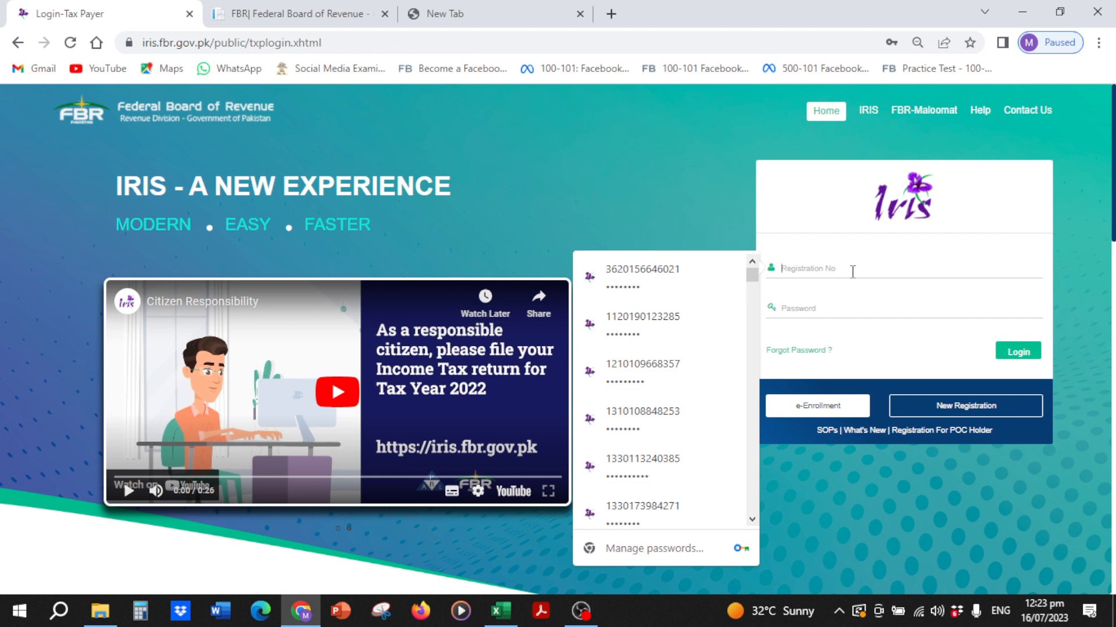
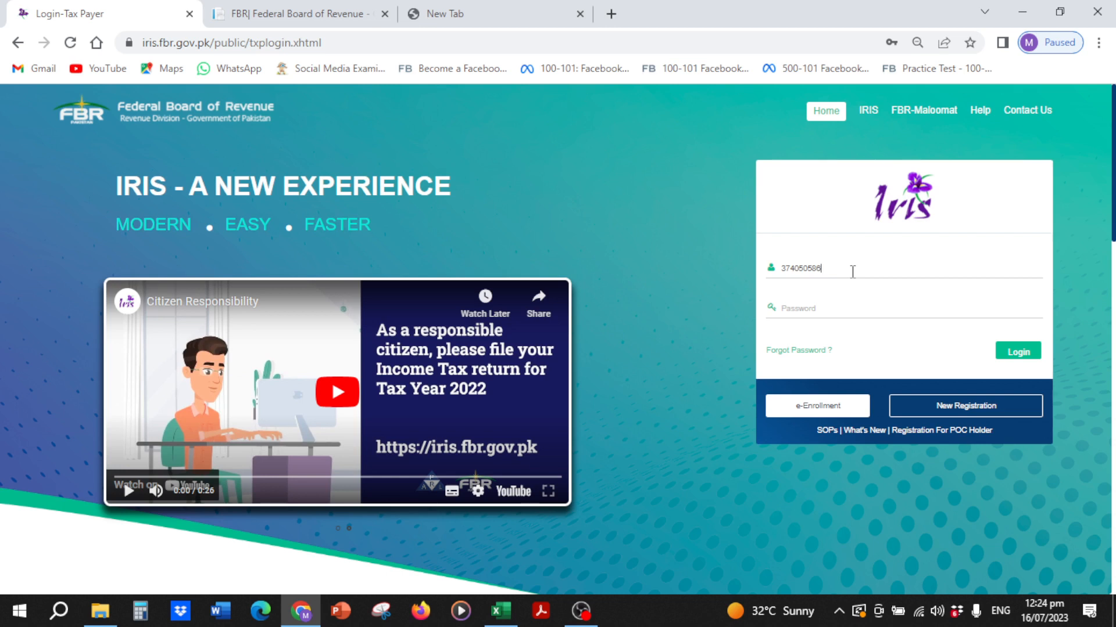
Step: Log in to IRIS and open the Declaration returns and statements list
{"action": "left_click", "coordinate": [1006, 352]}
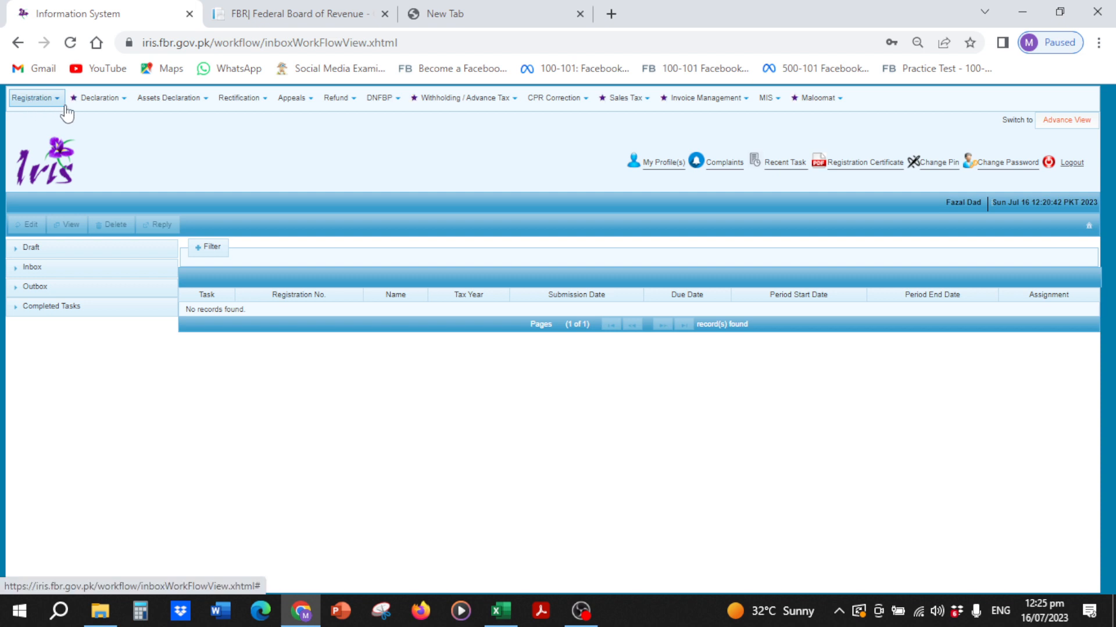
{"action": "left_click", "coordinate": [108, 103]}
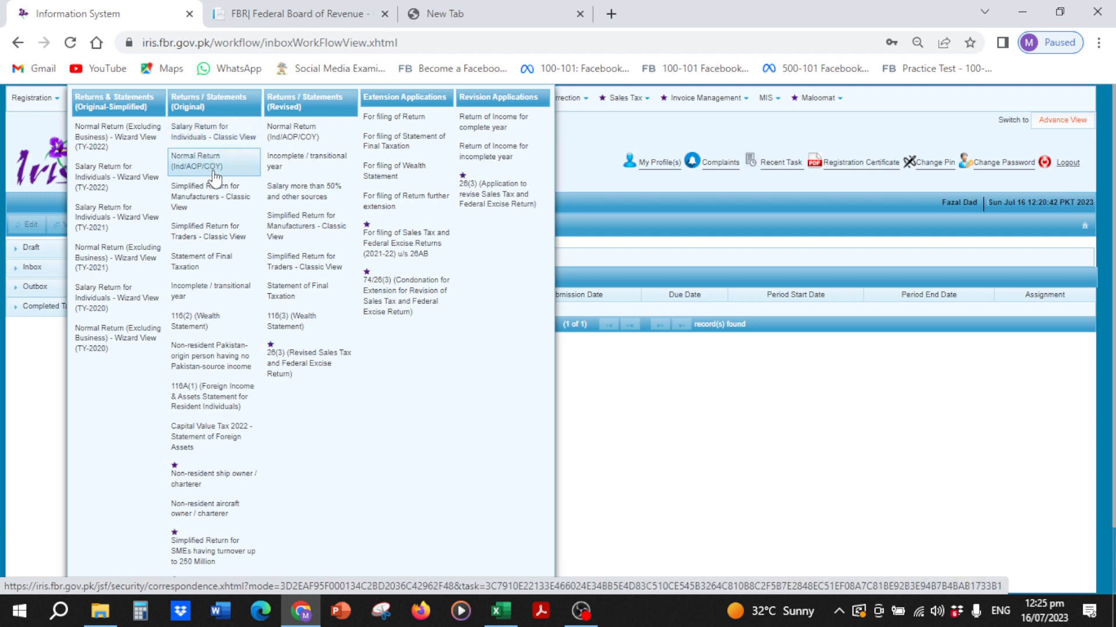
Step: Start a Salary Return for Individuals in Classic View (114(1))
{"action": "left_click", "coordinate": [204, 139]}
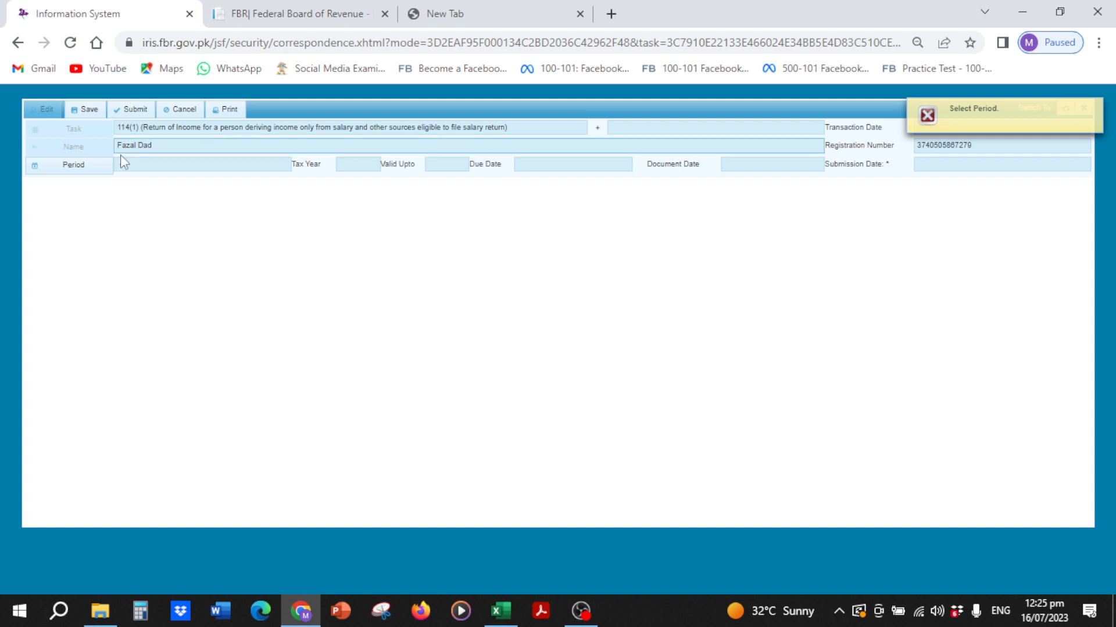
Step: Search tax period 2023 and select the 01-Jul-2022 to 30-Jun-2023 period
{"action": "left_click", "coordinate": [101, 168]}
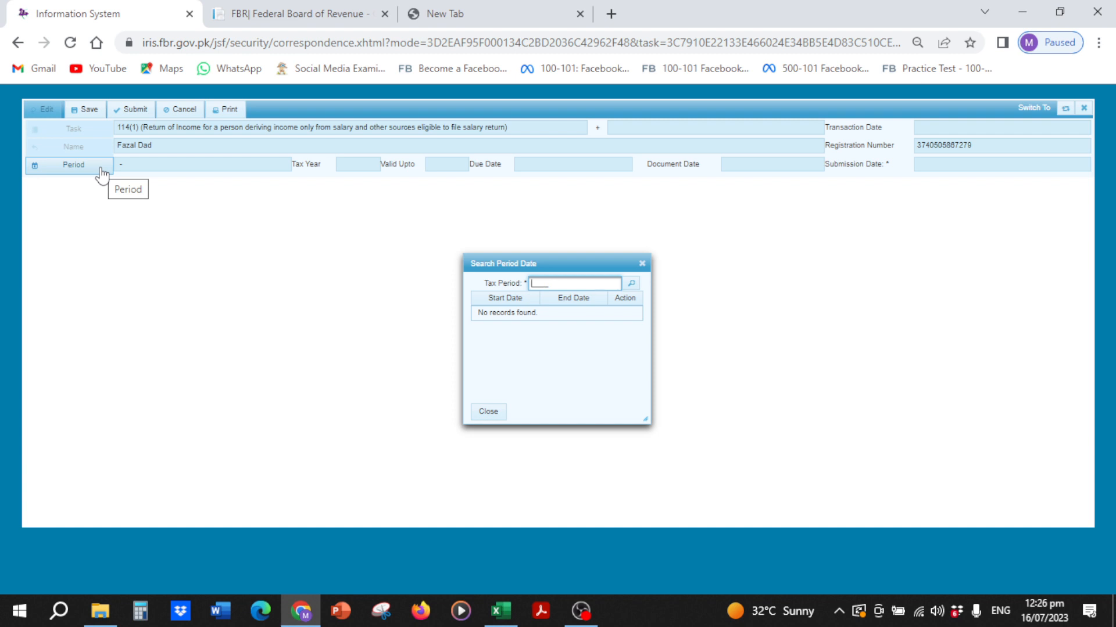
{"action": "type", "text": "2023"}
{"action": "key", "text": "Return"}
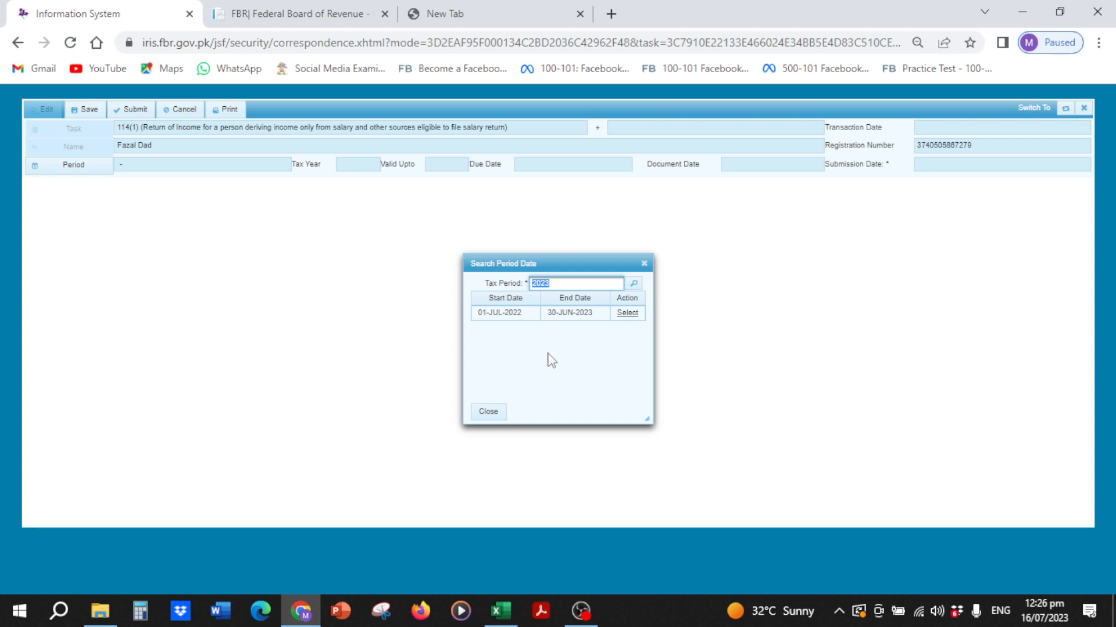
{"action": "left_click", "coordinate": [626, 316]}
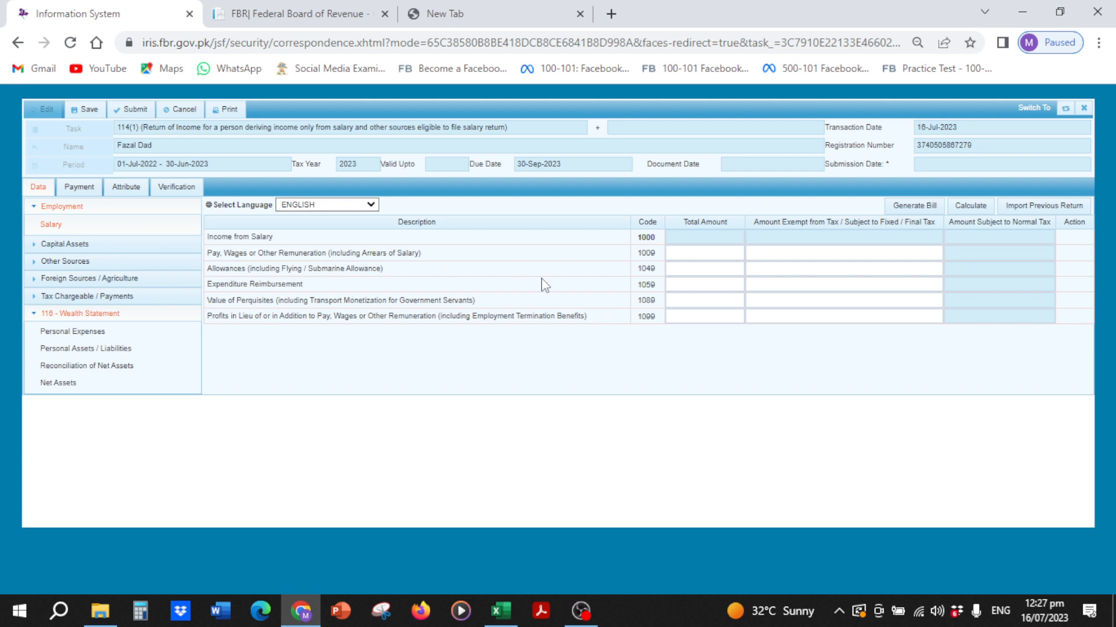
Step: Enter 480,000 as pay and wages under code 1009 and recalculate the salary totals
{"action": "left_click", "coordinate": [686, 250]}
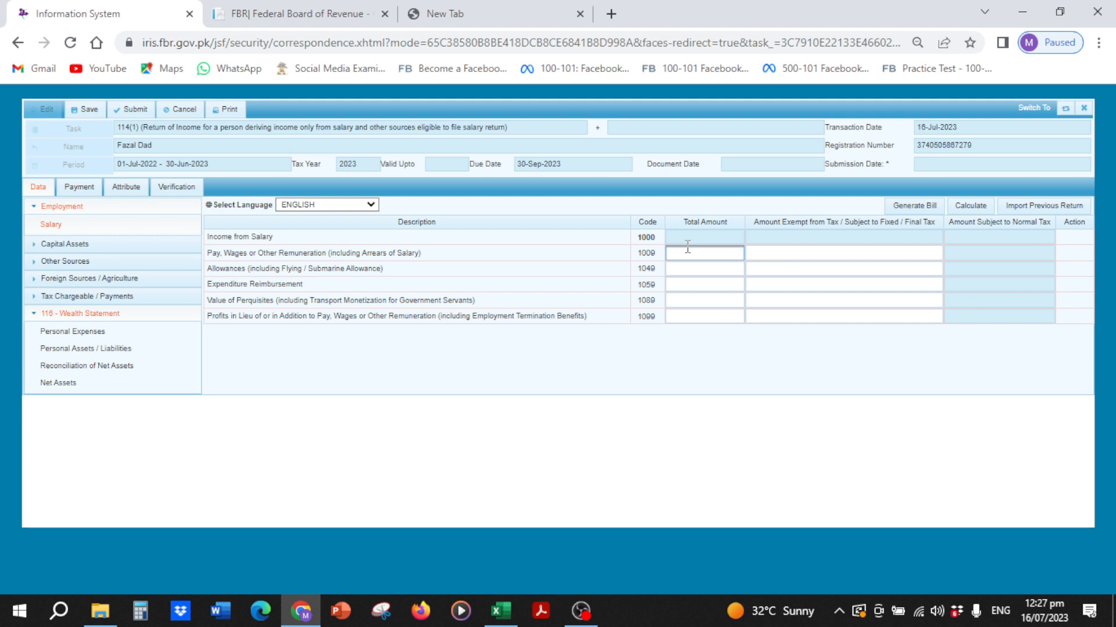
{"action": "type", "text": "0000"}
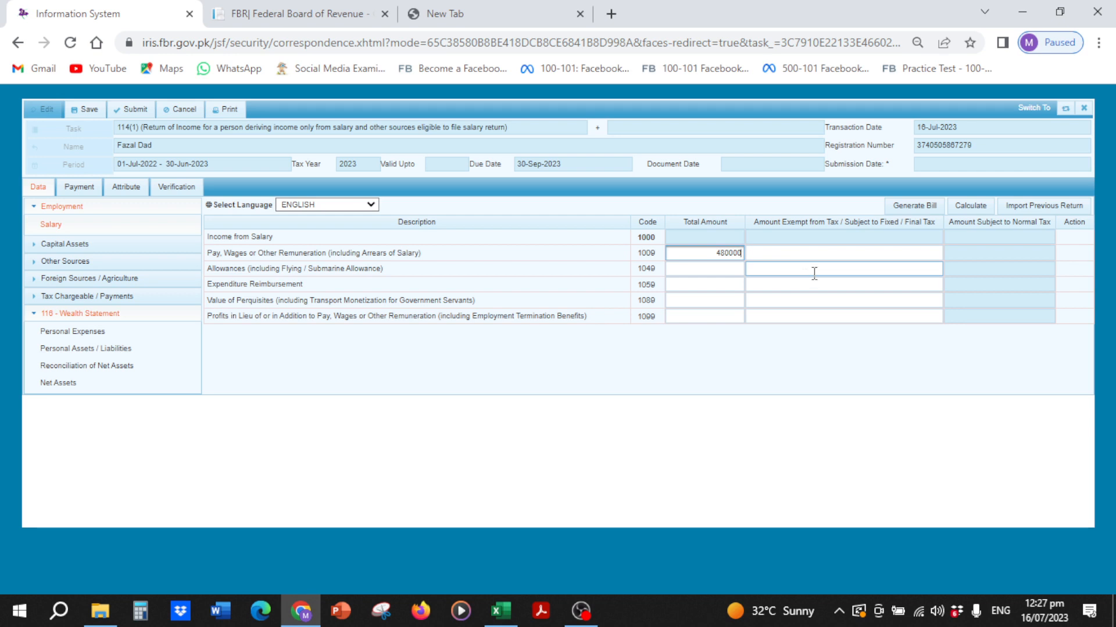
{"action": "left_click", "coordinate": [960, 207]}
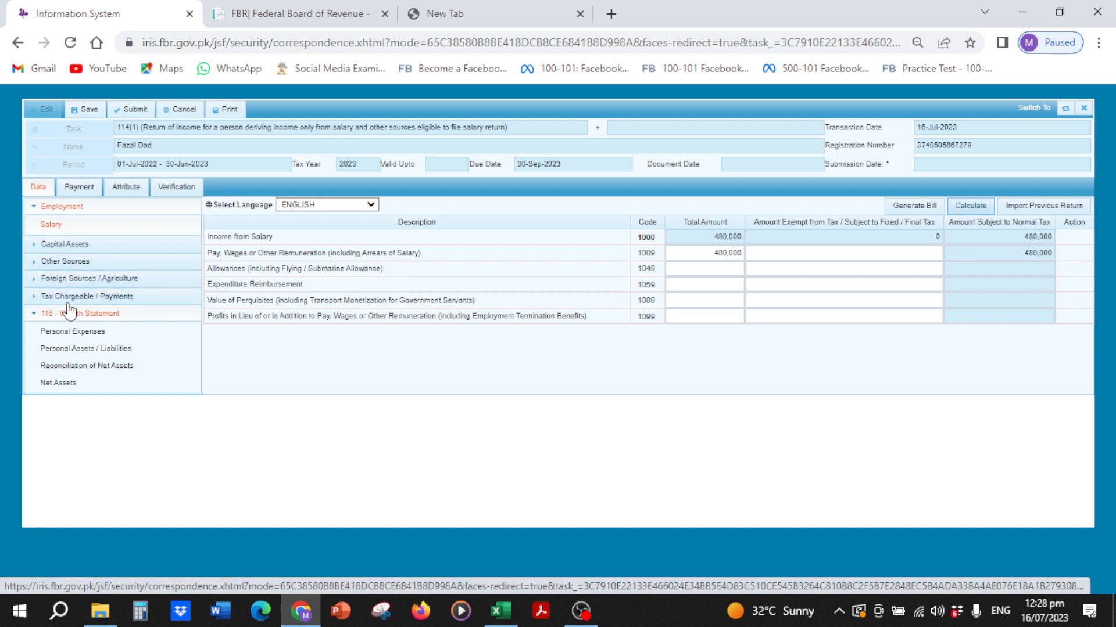
Step: Recalculate the tax Computations summary, then bring up the wealth statement's Personal Expenses schedule
{"action": "left_click", "coordinate": [69, 298]}
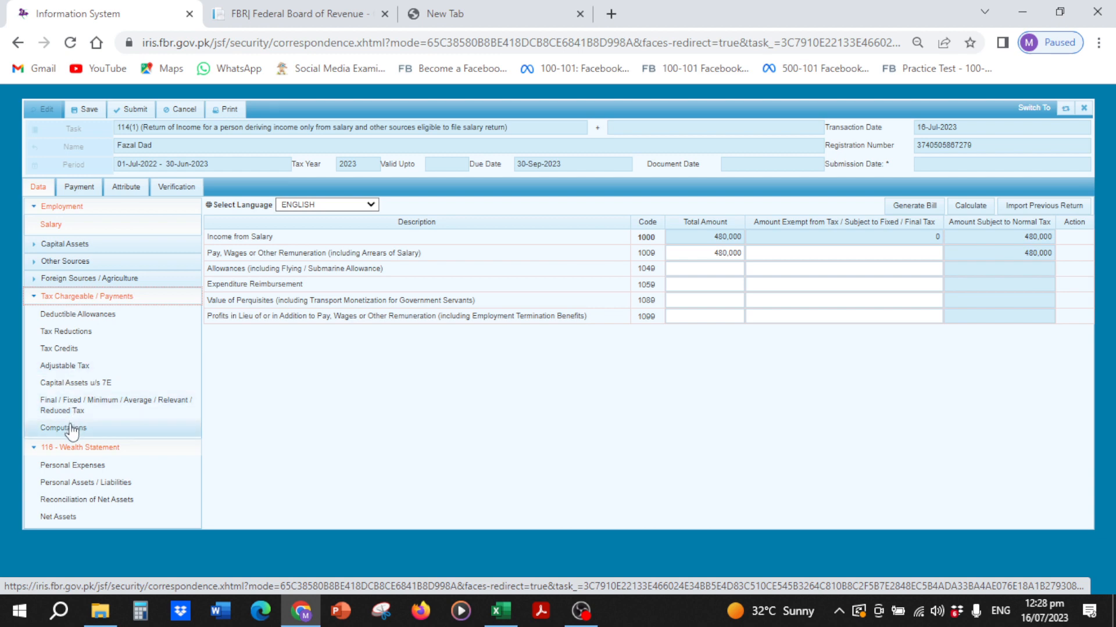
{"action": "left_click", "coordinate": [68, 428]}
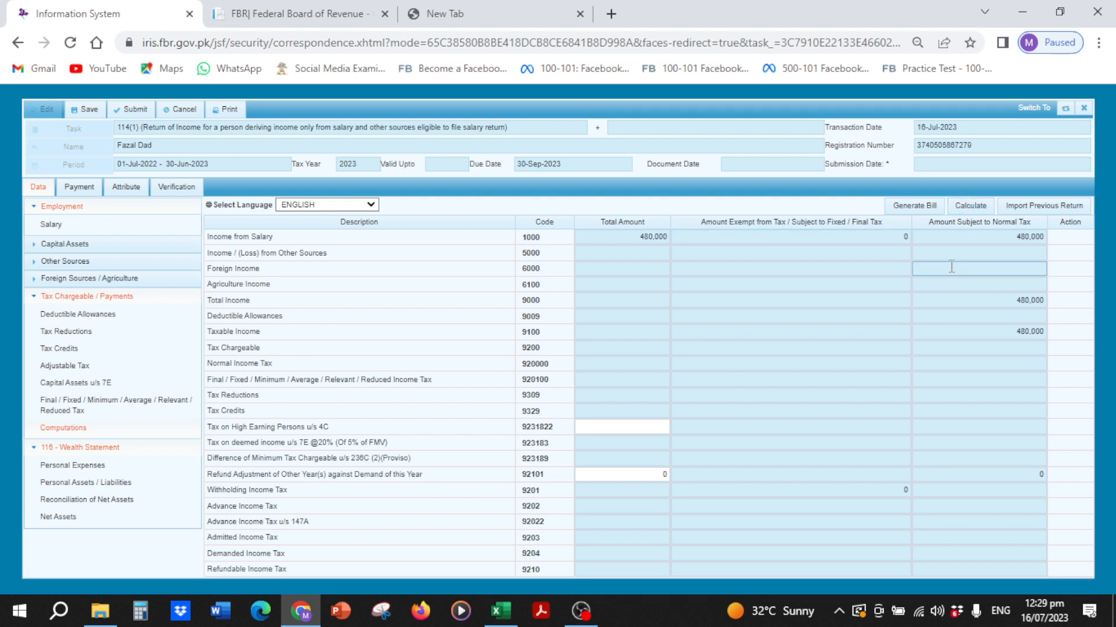
{"action": "left_click", "coordinate": [964, 207]}
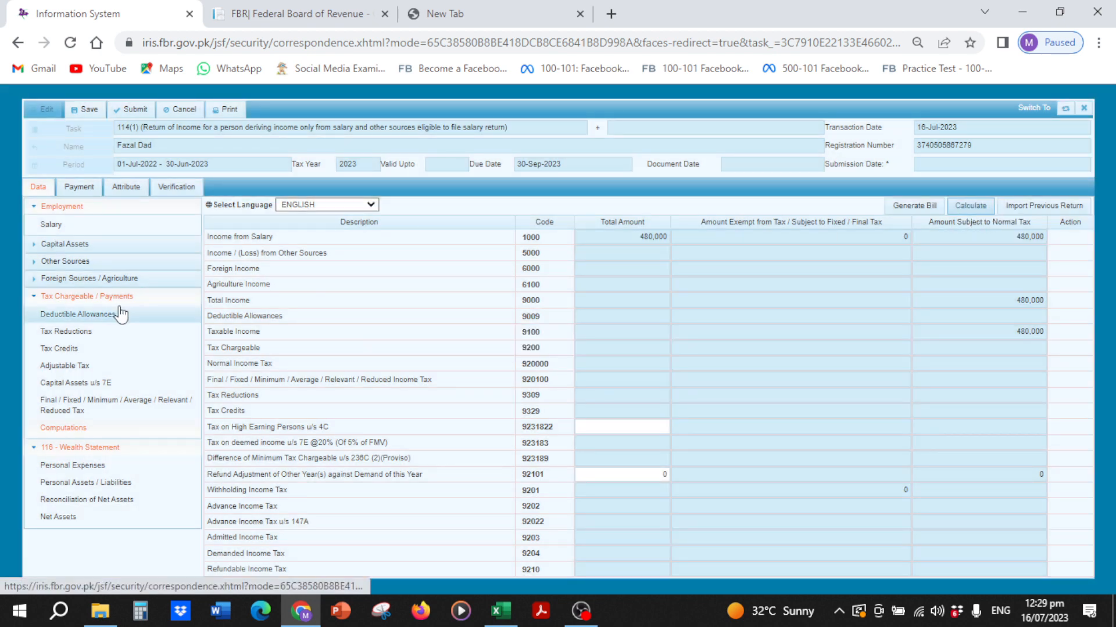
{"action": "left_click", "coordinate": [34, 298]}
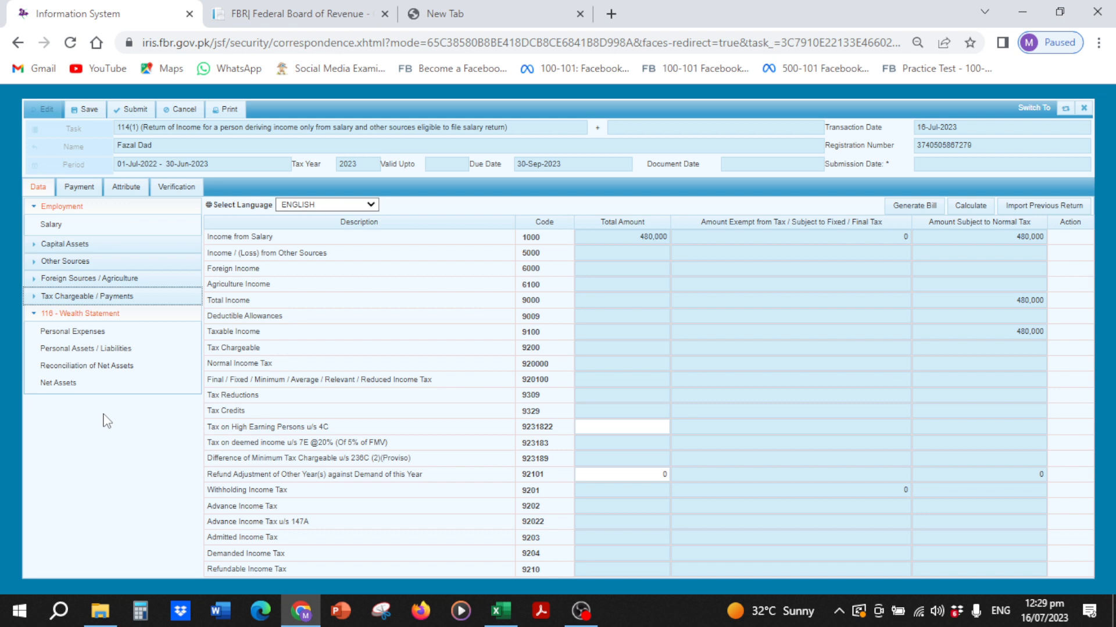
{"action": "left_click", "coordinate": [87, 330]}
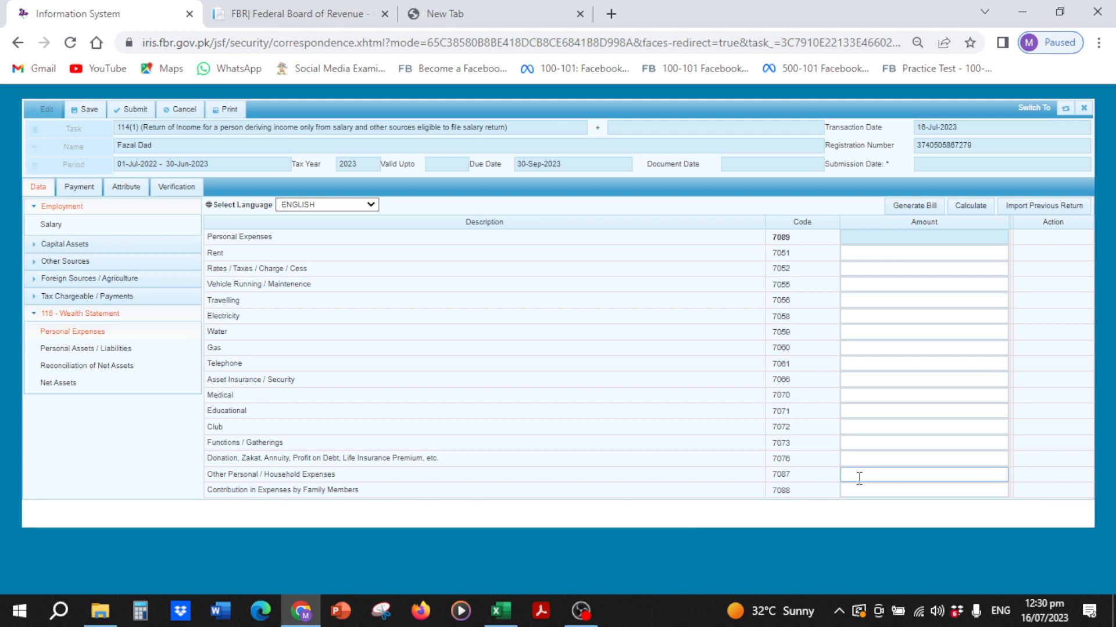
Step: Enter 400,000 for Other Personal / Household Expenses (7087) and recalculate until total 7089 shows 400,000
{"action": "left_click", "coordinate": [884, 476]}
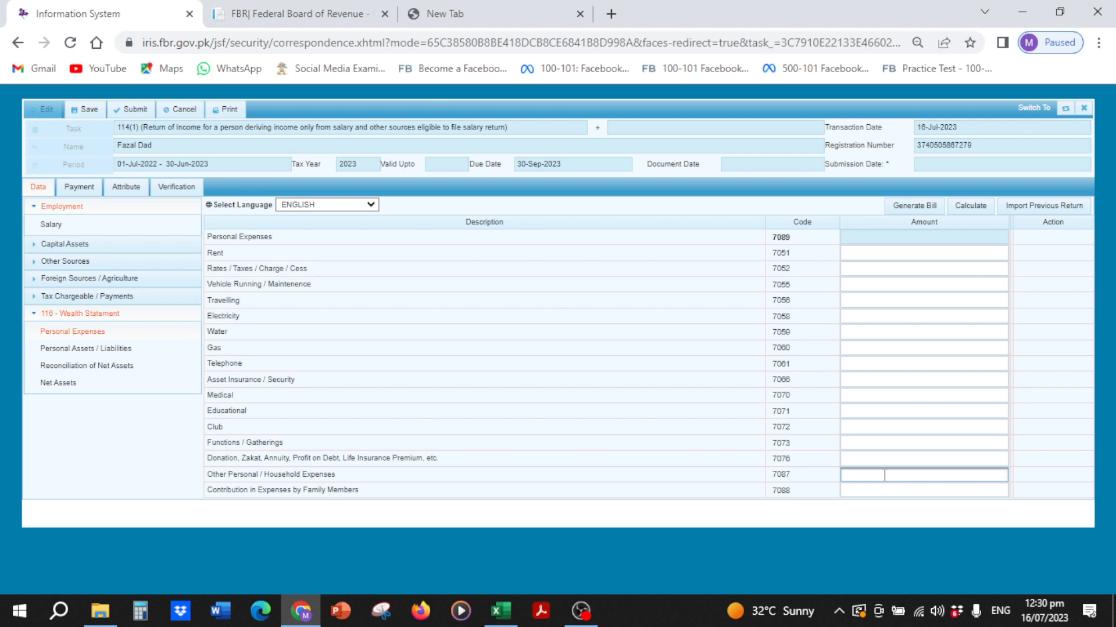
{"action": "type", "text": "400000"}
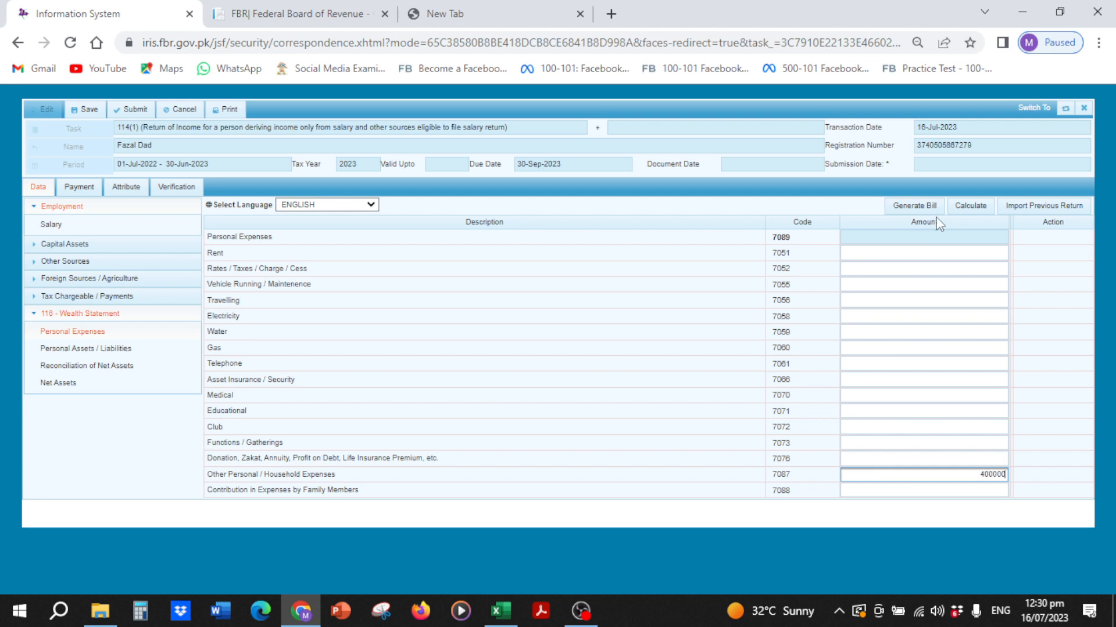
{"action": "left_click", "coordinate": [962, 211]}
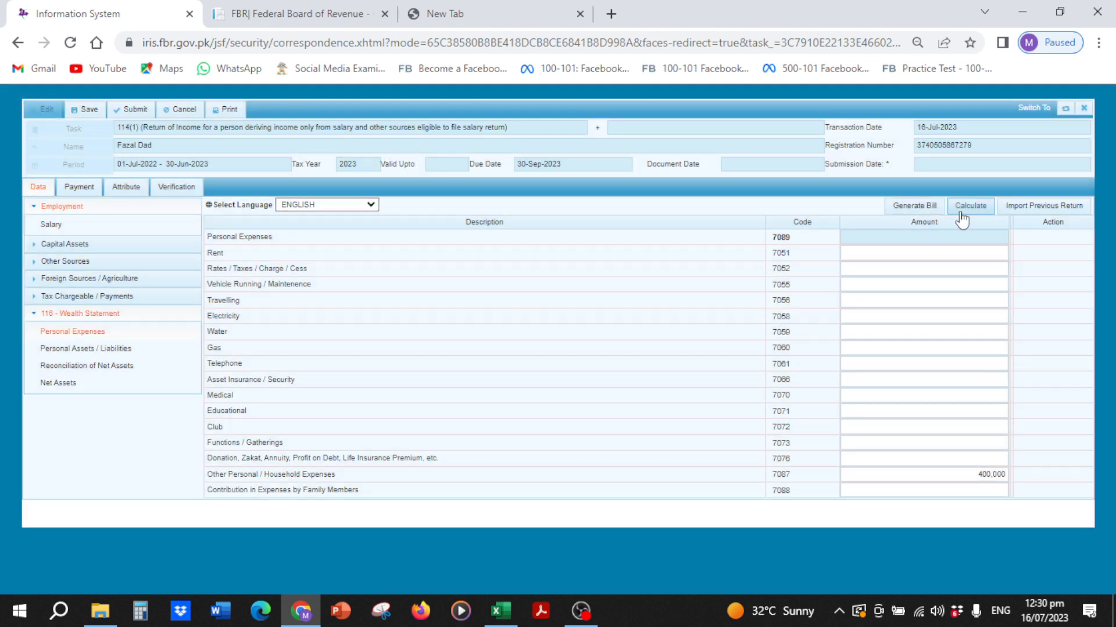
{"action": "left_click", "coordinate": [962, 213]}
{"action": "left_click", "coordinate": [968, 216]}
{"action": "left_click", "coordinate": [967, 215]}
Step: Add a Non-Business Motor Vehicle entry: Motor cycle, Honda Cd 70 with its registration number
{"action": "left_click", "coordinate": [122, 349]}
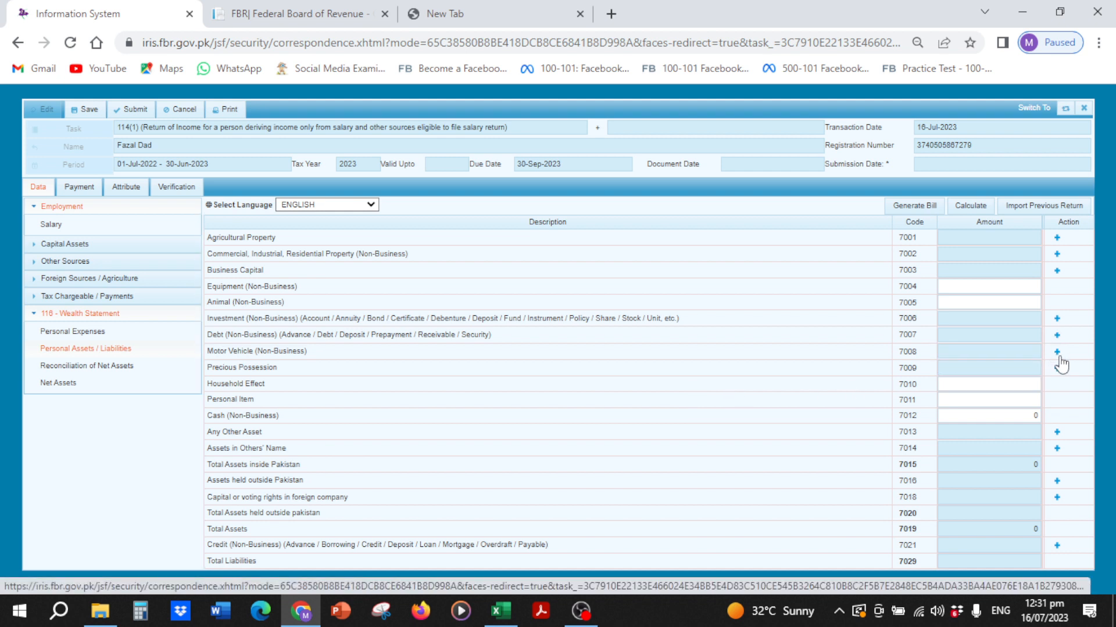
{"action": "left_click", "coordinate": [1058, 354]}
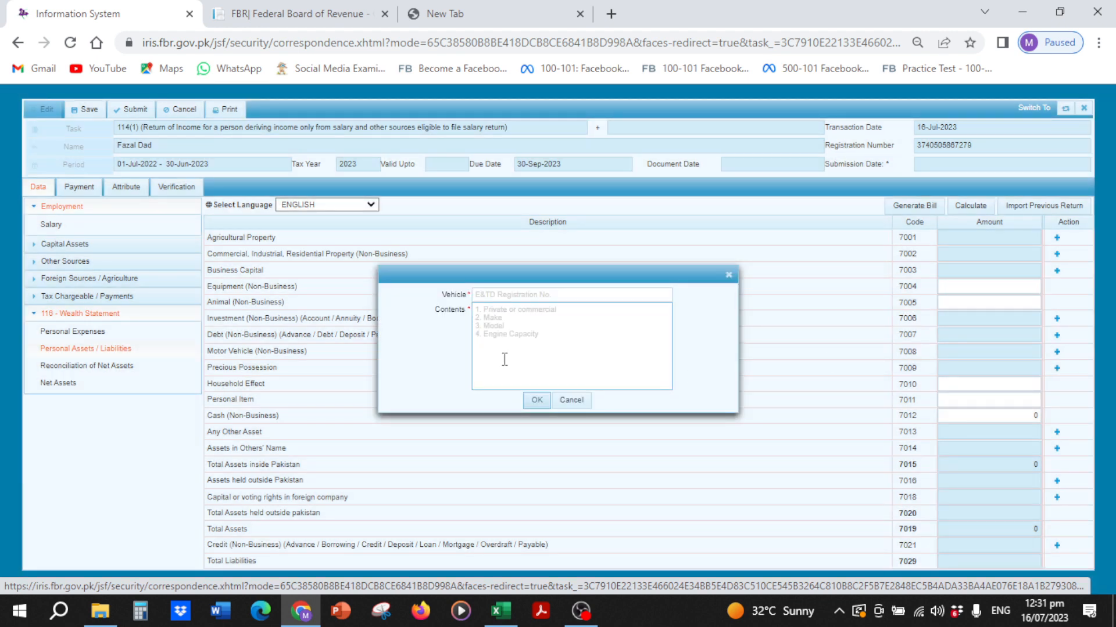
{"action": "left_click", "coordinate": [499, 295]}
{"action": "left_click", "coordinate": [500, 294]}
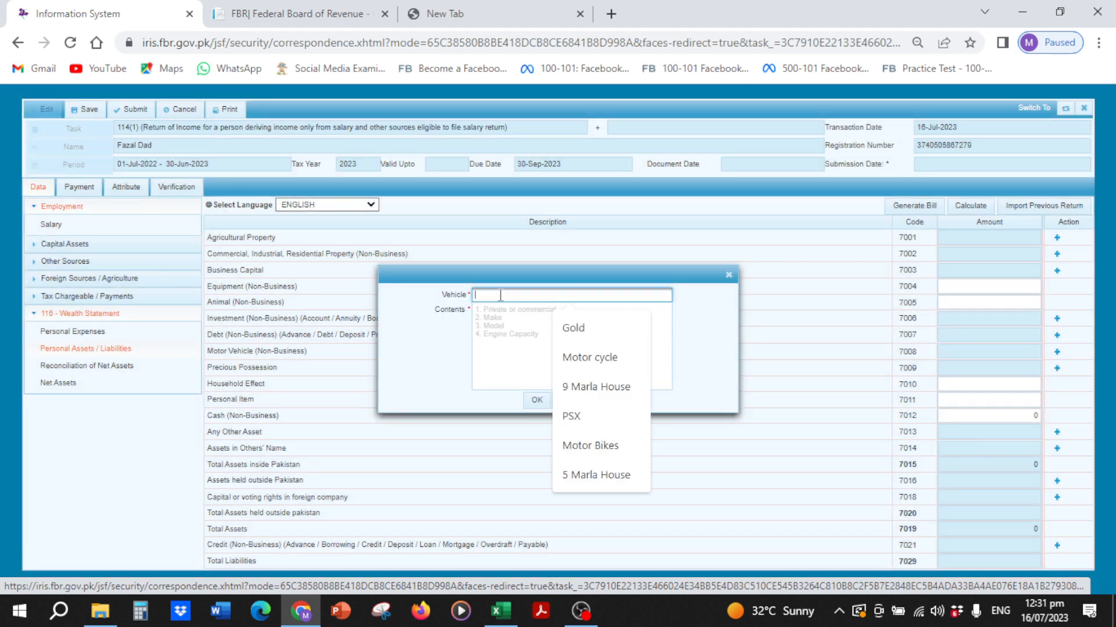
{"action": "left_click", "coordinate": [584, 358]}
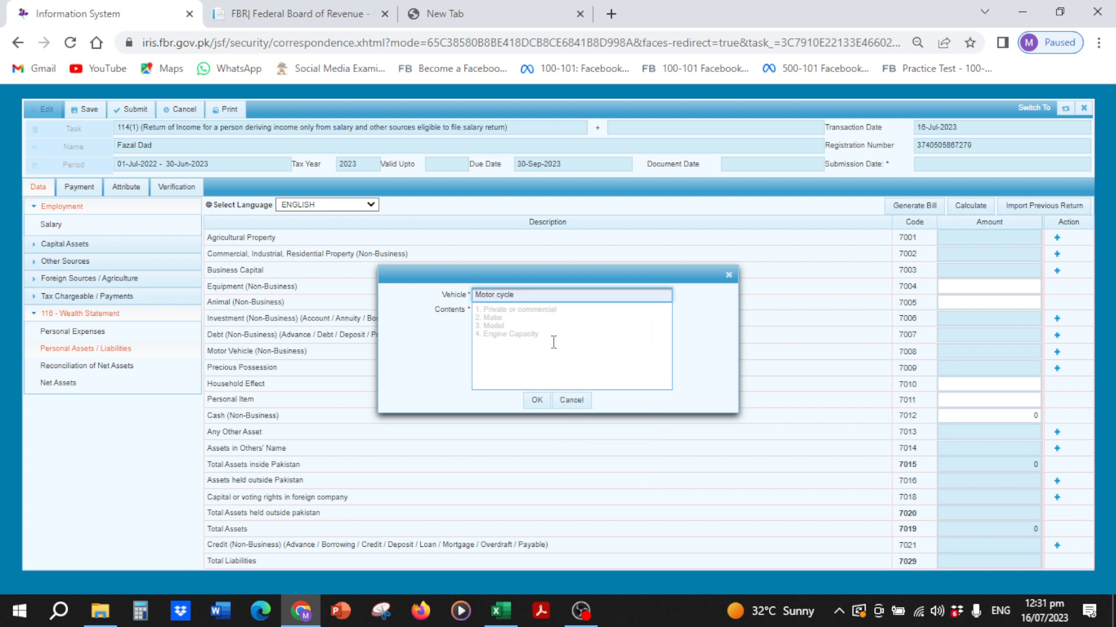
{"action": "left_click", "coordinate": [550, 338]}
{"action": "type", "text": "H"}
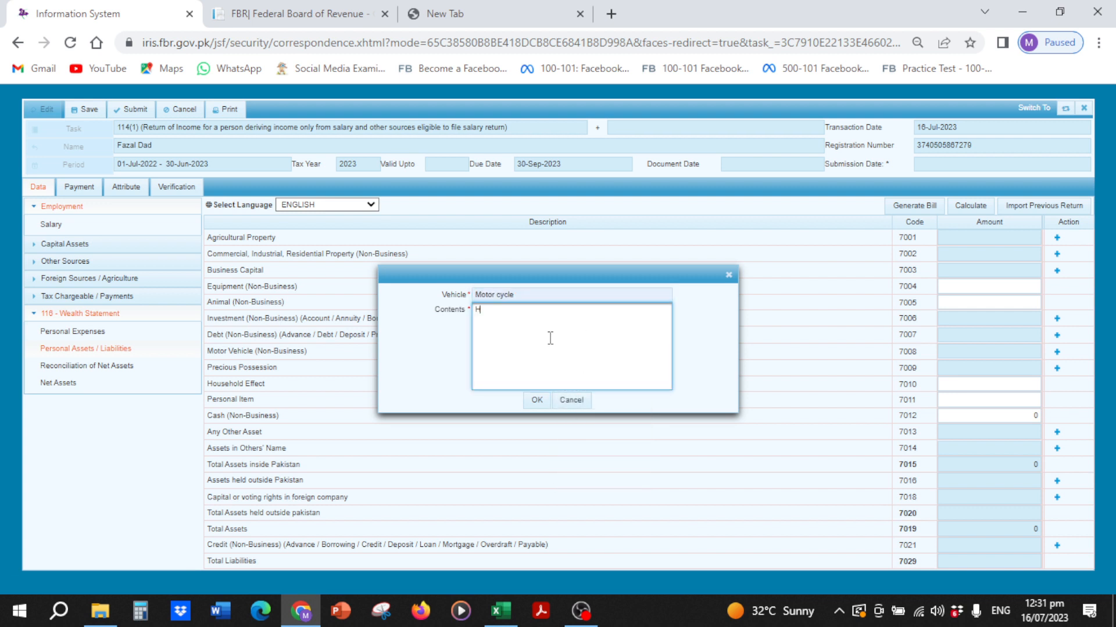
{"action": "type", "text": "onda"}
{"action": "type", "text": " Co"}
{"action": "type", "text": " 70"}
{"action": "type", "text": " R"}
{"action": "type", "text": "5465"}
{"action": "left_click", "coordinate": [536, 400]}
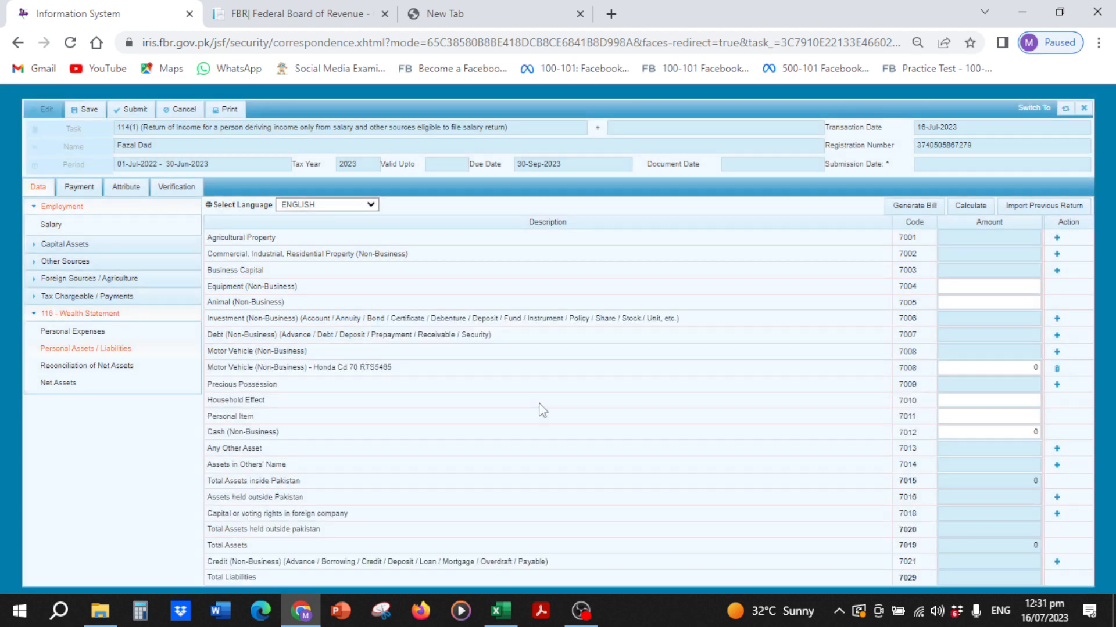
Step: Value the Honda Cd 70 at 70,000, recalculate, and open Reconciliation of Net Assets
{"action": "left_click", "coordinate": [950, 369]}
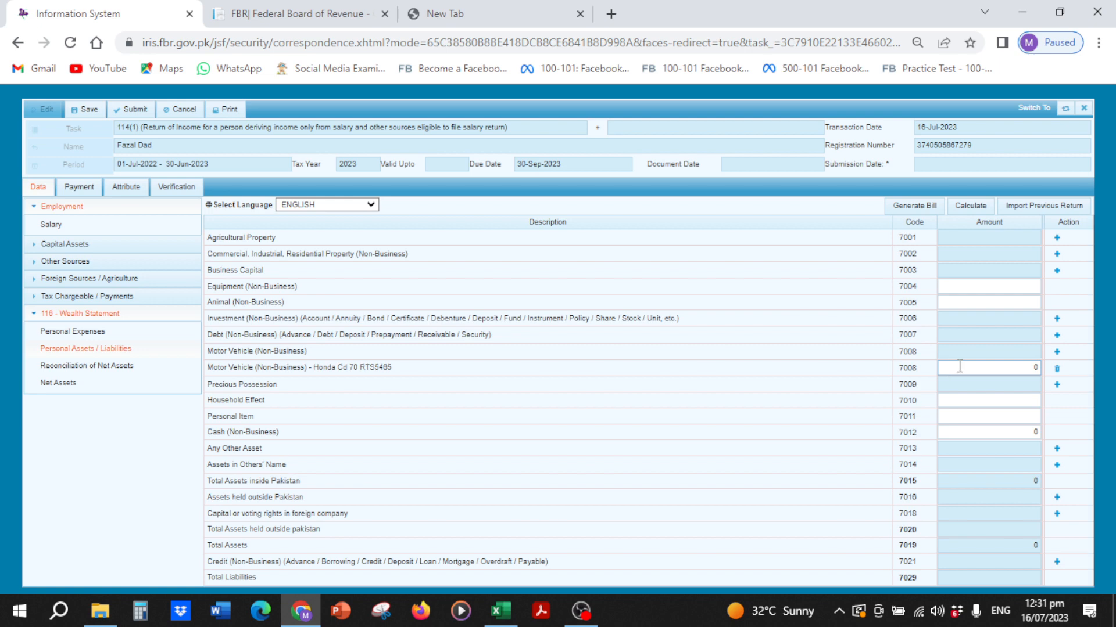
{"action": "left_click", "coordinate": [960, 367]}
{"action": "type", "text": "70000"}
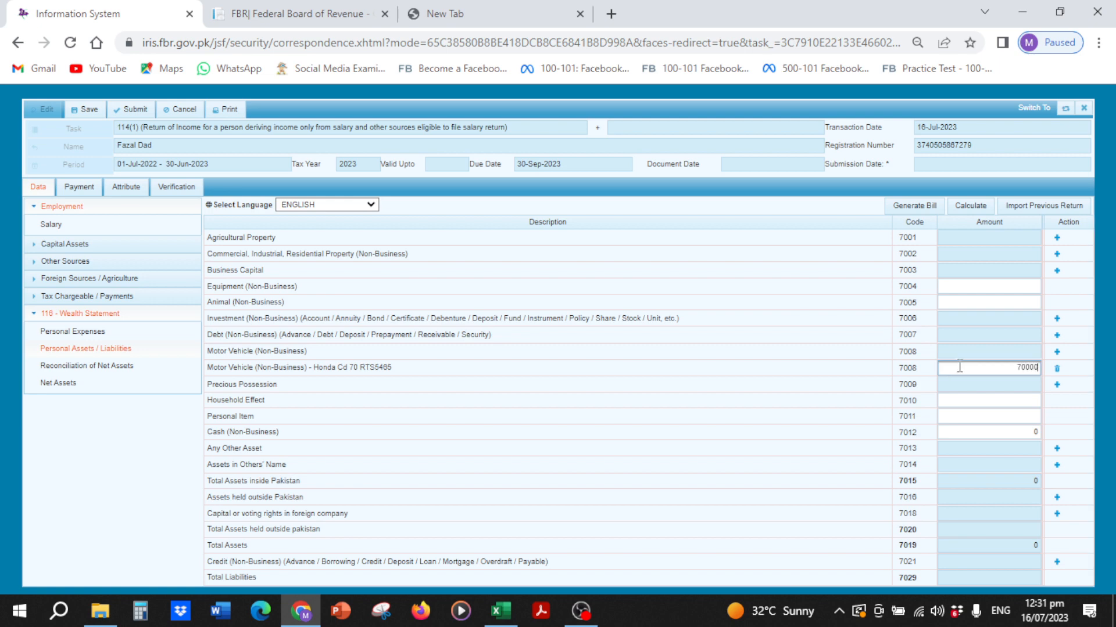
{"action": "key", "text": "Tab"}
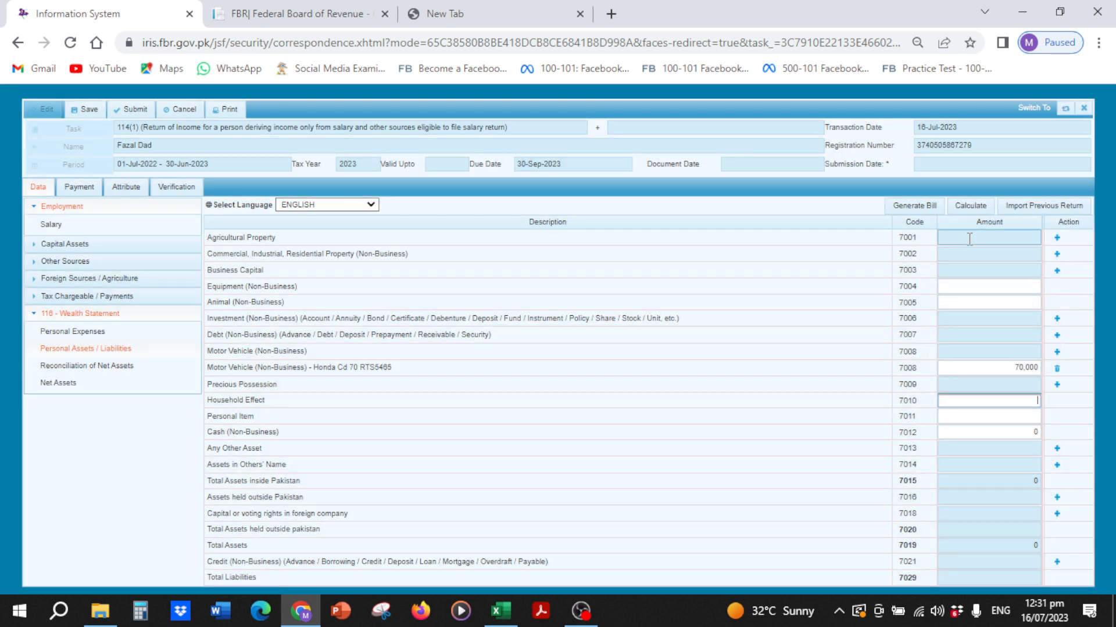
{"action": "left_click", "coordinate": [960, 210]}
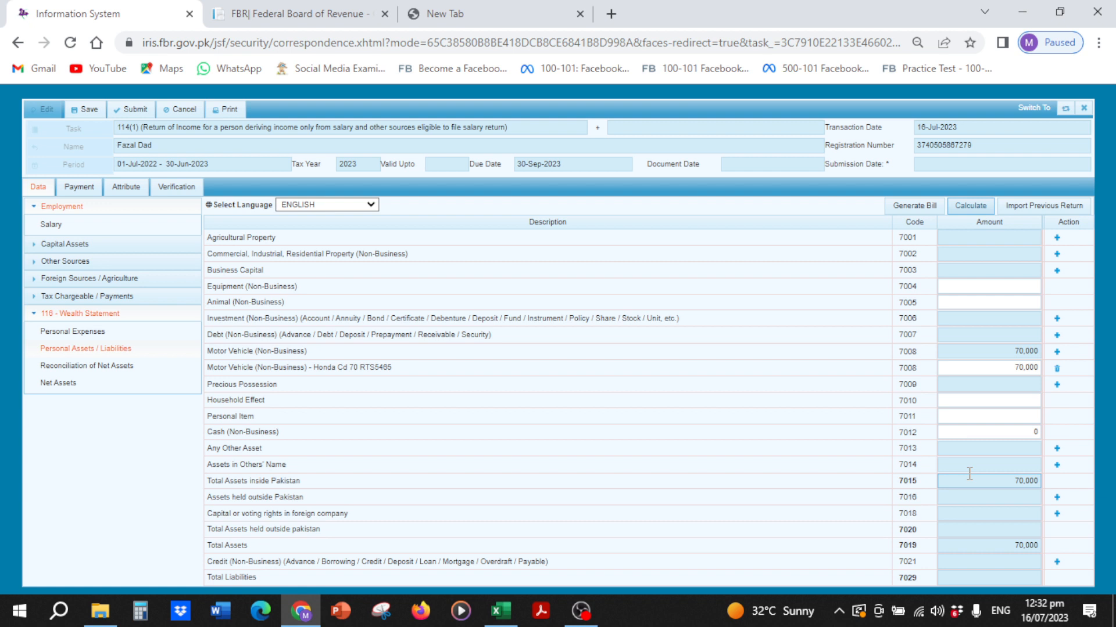
{"action": "left_click", "coordinate": [962, 213]}
{"action": "left_click", "coordinate": [117, 366]}
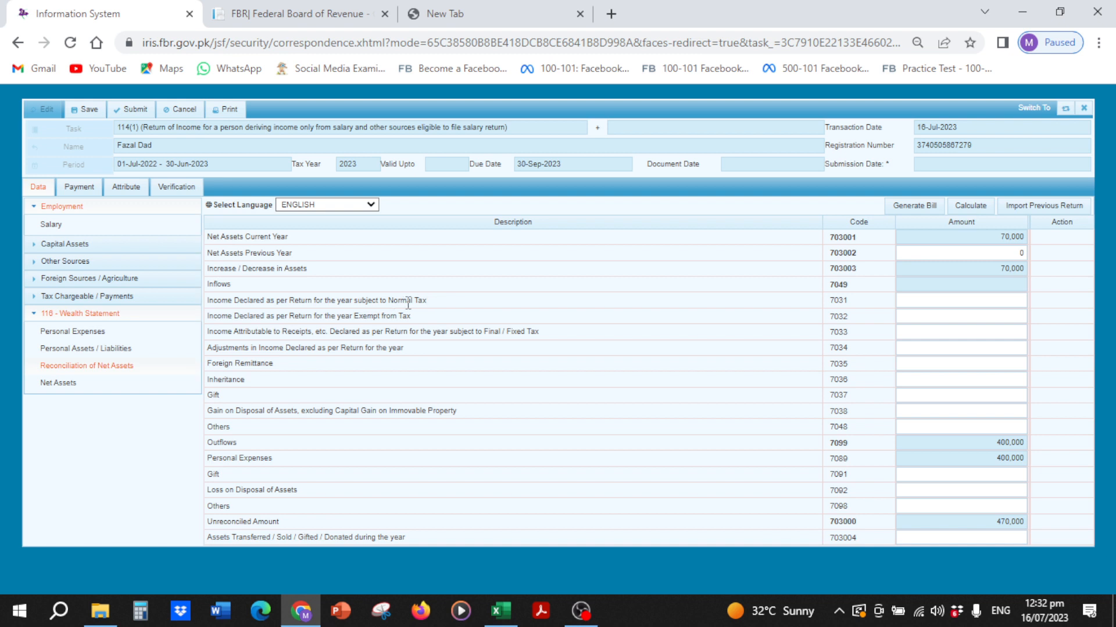
Step: Enter 480,000 as income subject to normal tax (7031) and recalculate the reconciliation
{"action": "left_click", "coordinate": [944, 302]}
{"action": "type", "text": "480000"}
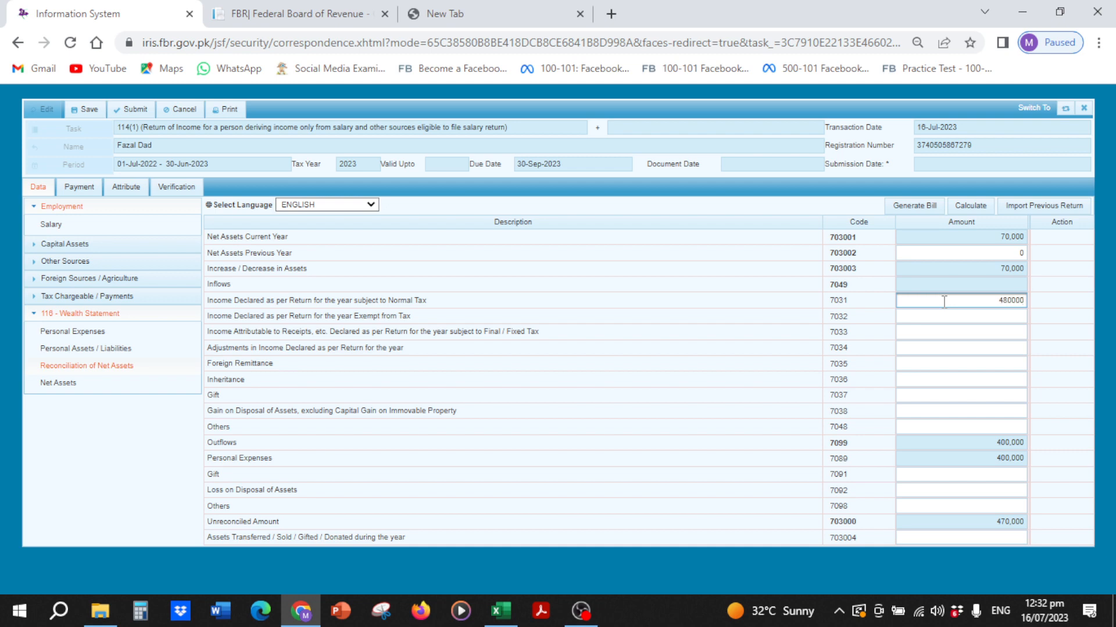
{"action": "key", "text": "Tab"}
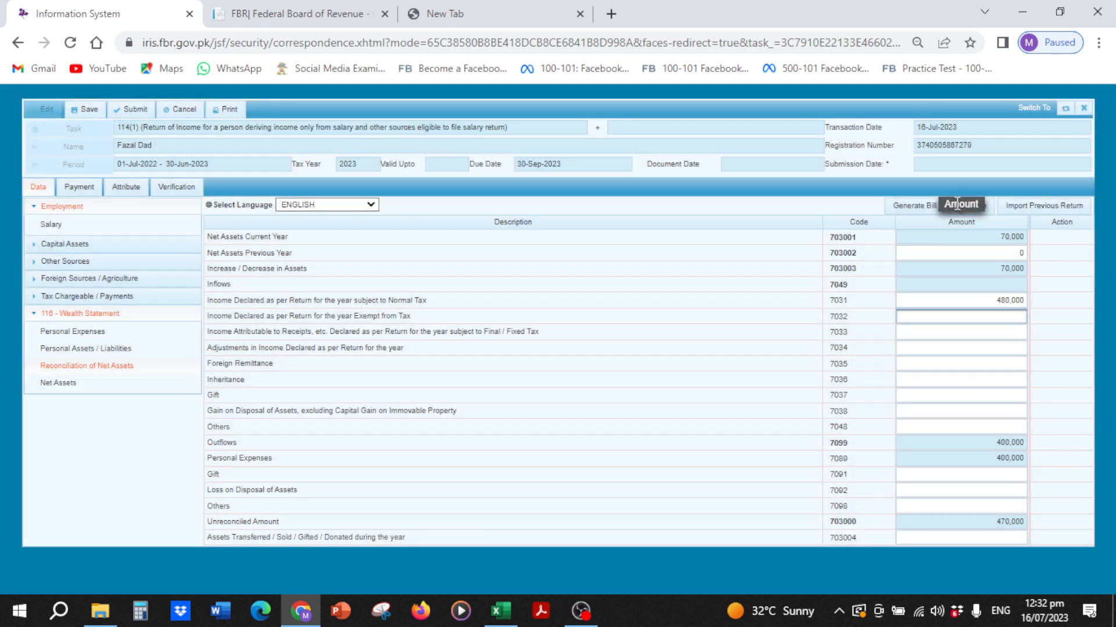
{"action": "left_click", "coordinate": [957, 206]}
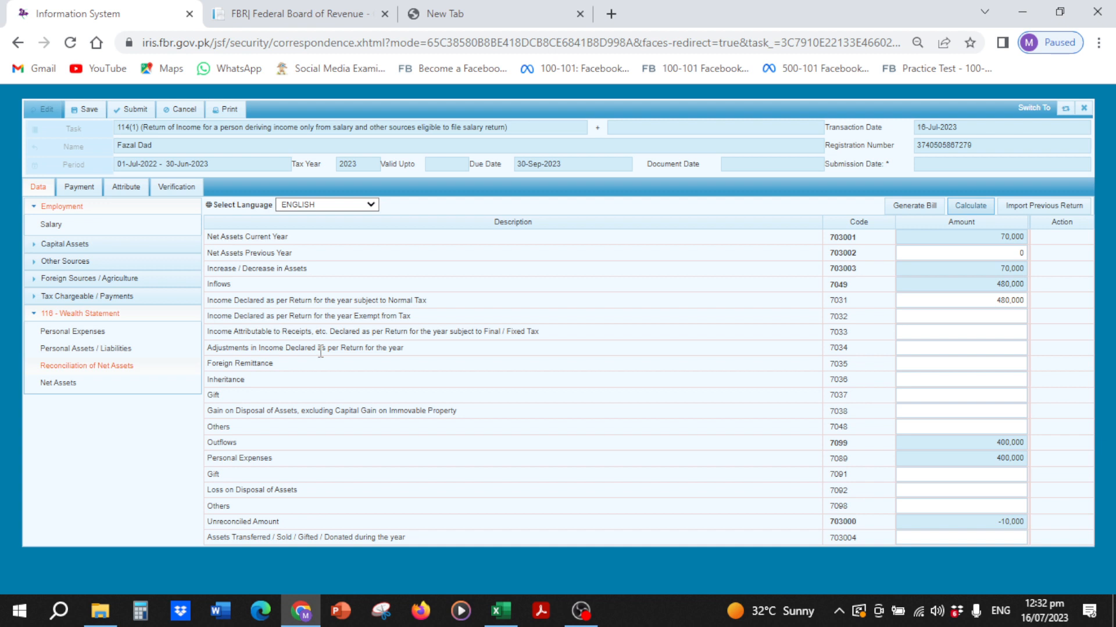
Step: Enter 70,000 as Net Assets Previous Year (703002) and recalculate twice
{"action": "left_click", "coordinate": [959, 254]}
{"action": "type", "text": "7"}
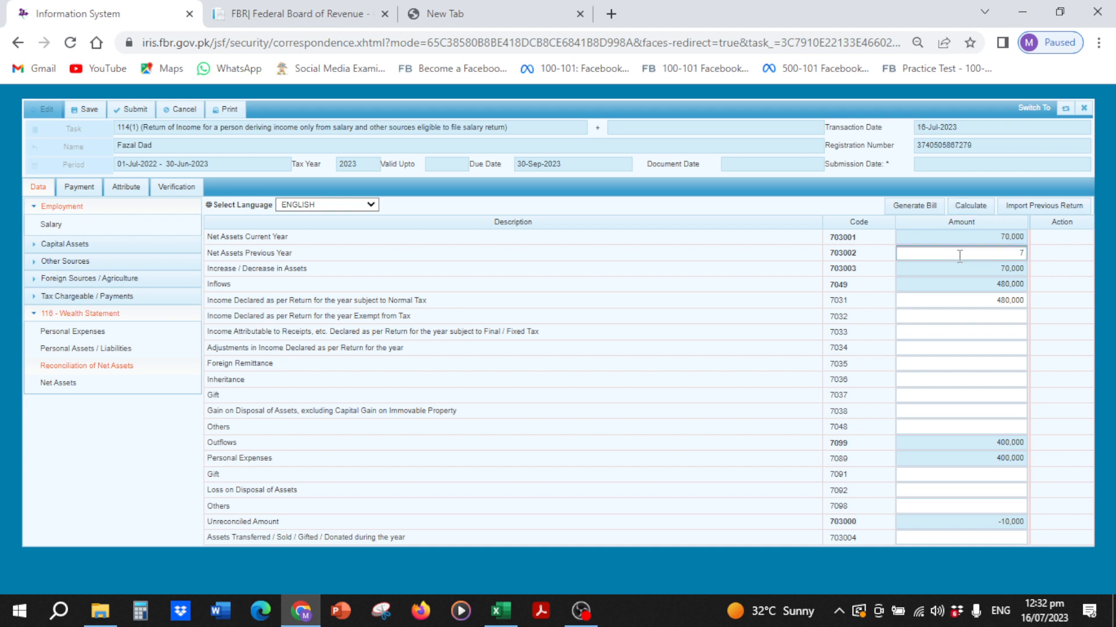
{"action": "type", "text": "0000"}
{"action": "left_click", "coordinate": [967, 207]}
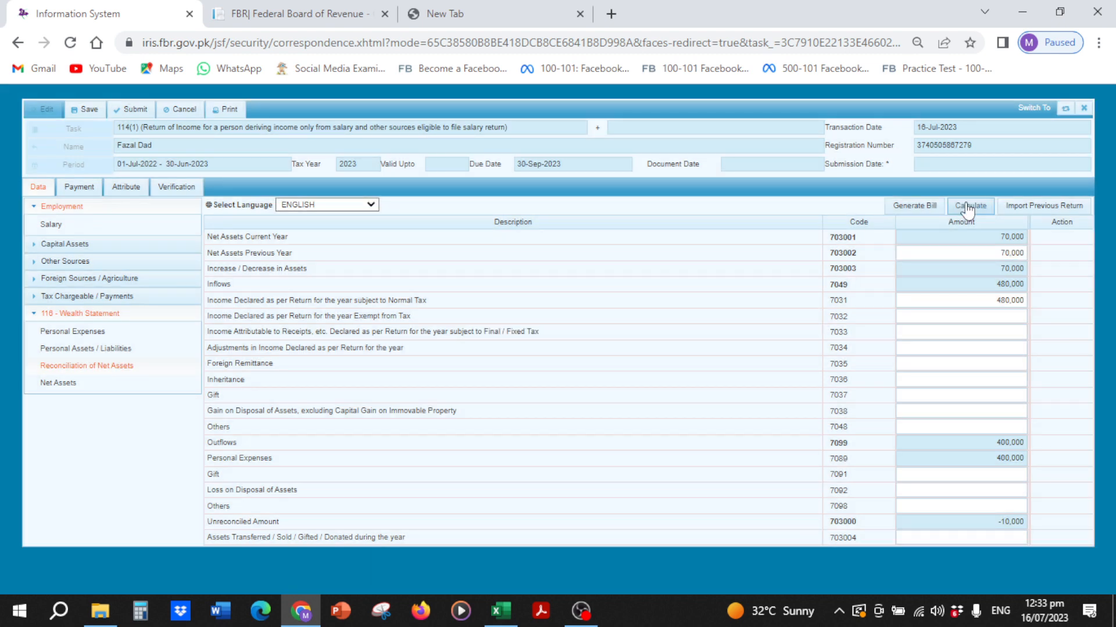
{"action": "left_click", "coordinate": [967, 212]}
Step: In Personal Assets / Liabilities, set Cash (Non-Business) to 80,000 and recalculate totals to 150,000
{"action": "left_click", "coordinate": [118, 349]}
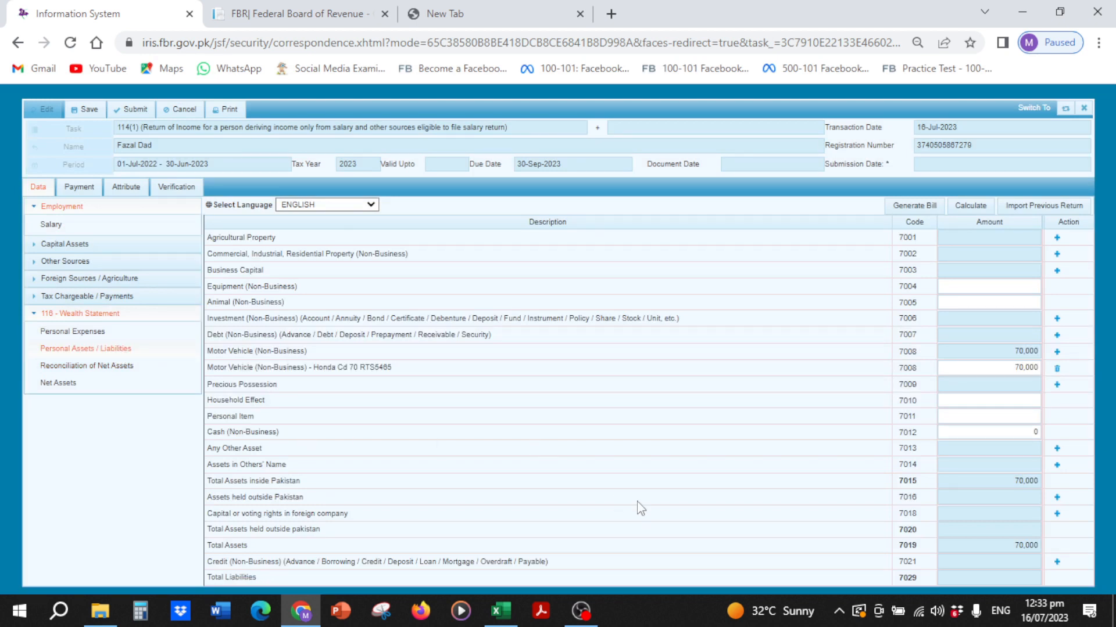
{"action": "left_click", "coordinate": [975, 430]}
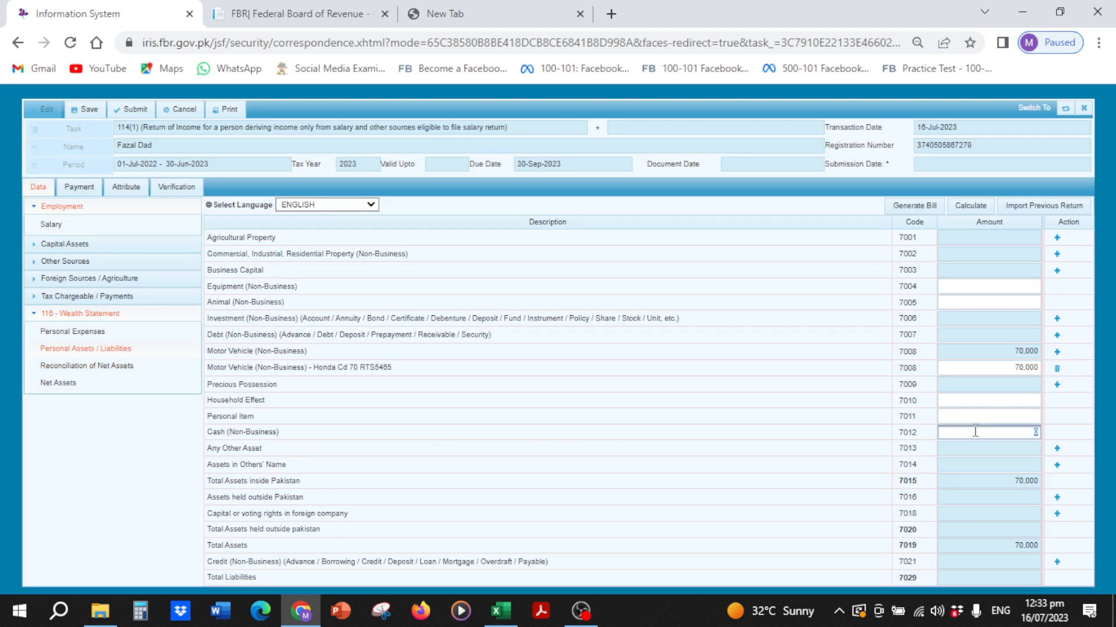
{"action": "type", "text": "80,00"}
{"action": "key", "text": "Tab"}
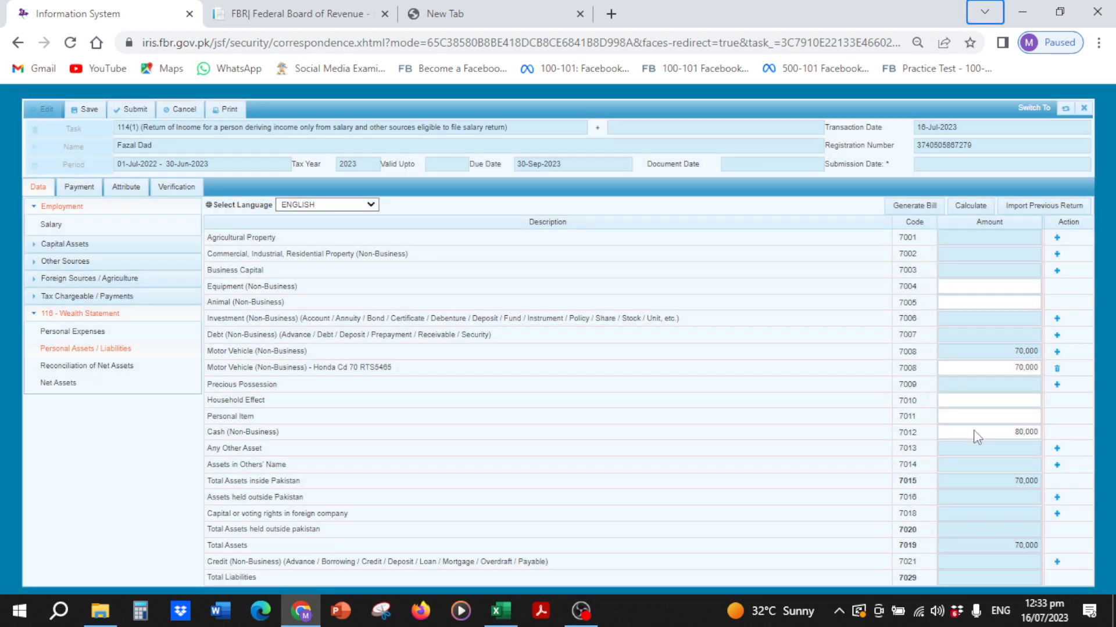
{"action": "left_click", "coordinate": [965, 207]}
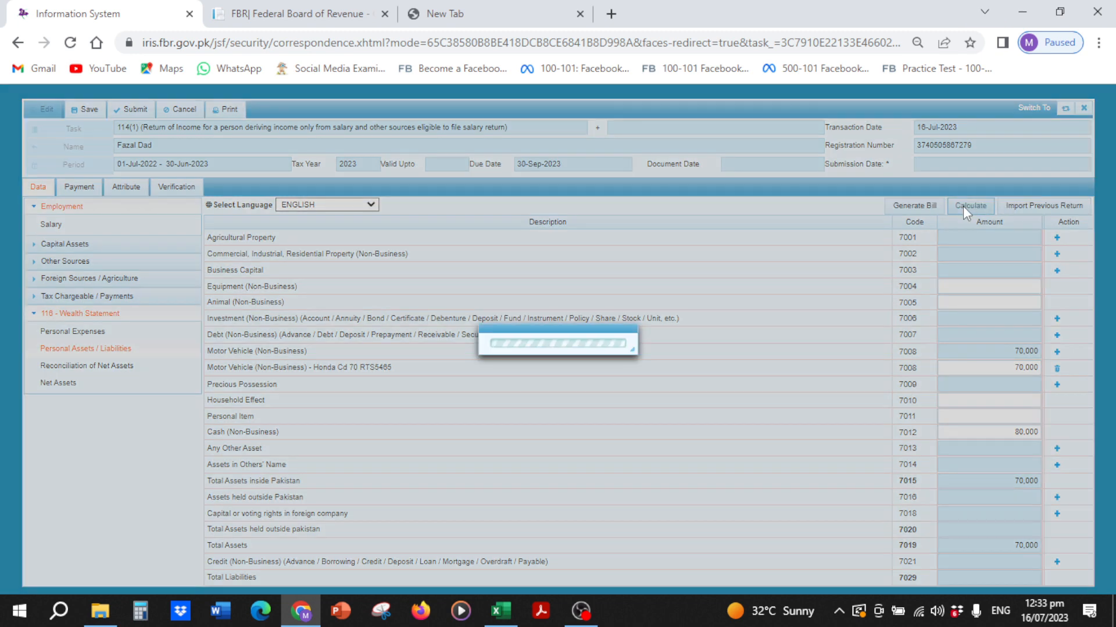
{"action": "left_click", "coordinate": [964, 208]}
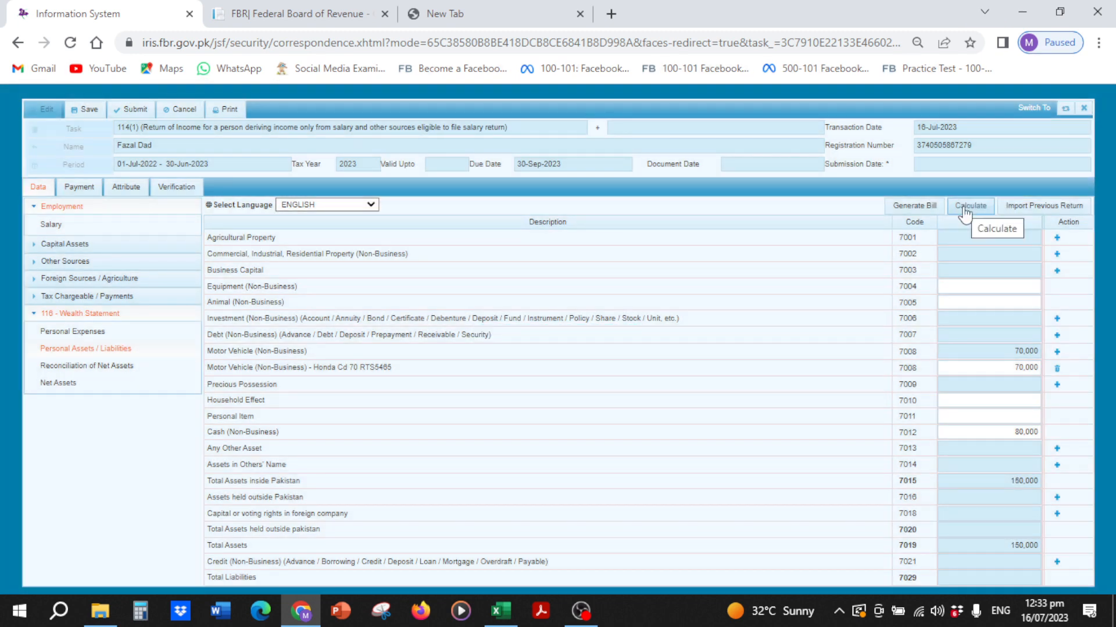
Step: Open Reconciliation of Net Assets under 116 - Wealth Statement to confirm 0 unreconciled
{"action": "left_click", "coordinate": [121, 368]}
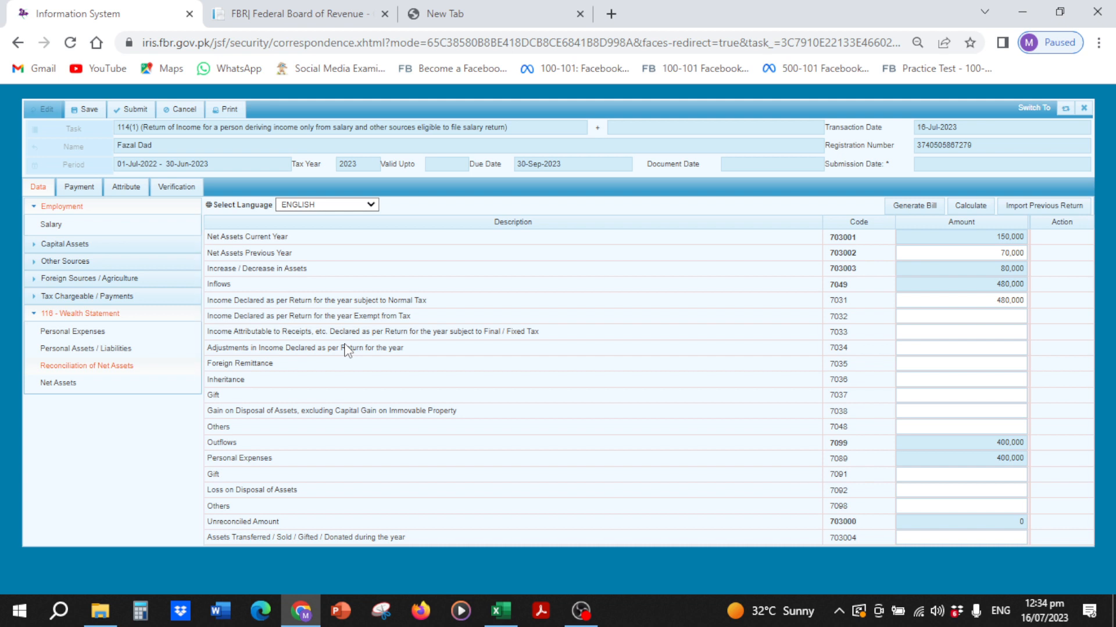
Step: On the Verification tab, enter the PIN and verify it
{"action": "left_click", "coordinate": [175, 188]}
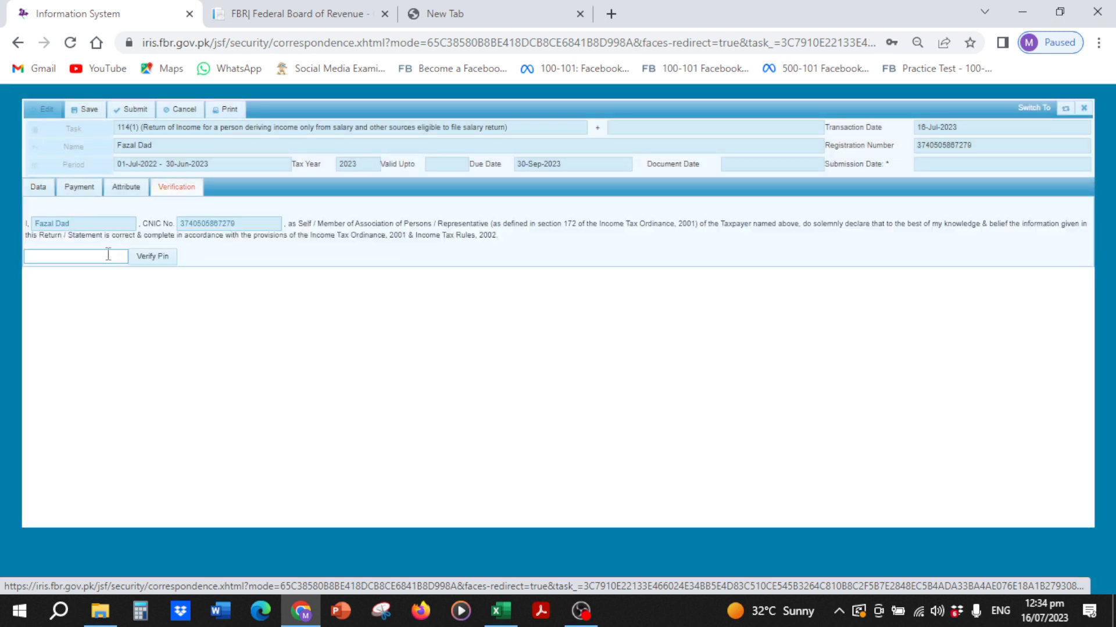
{"action": "left_click", "coordinate": [108, 255]}
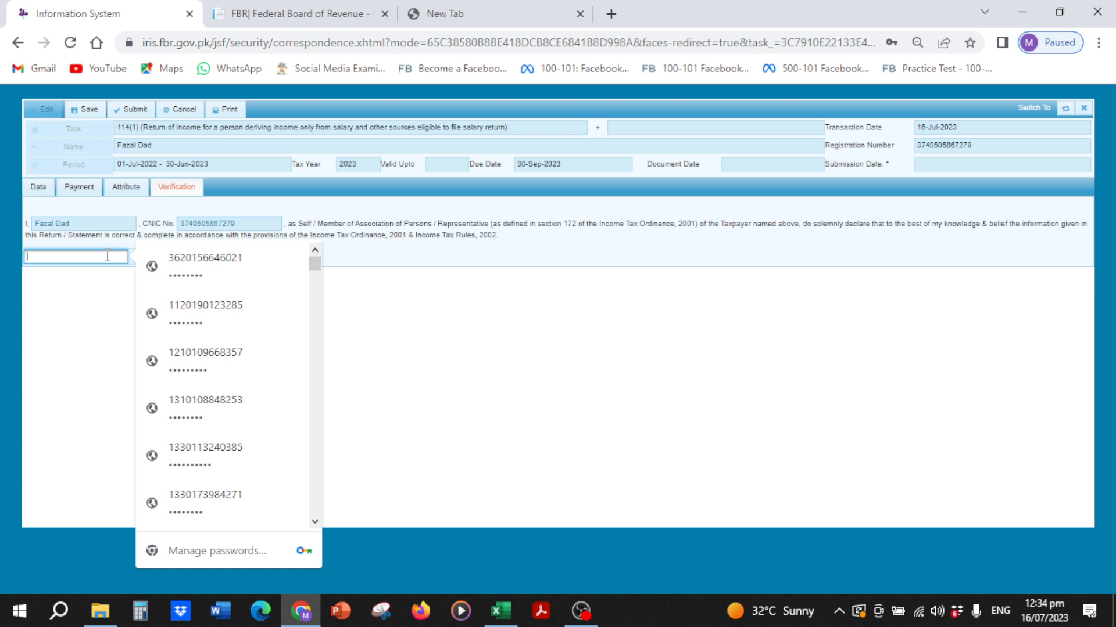
{"action": "type", "text": "1"}
{"action": "type", "text": "••"}
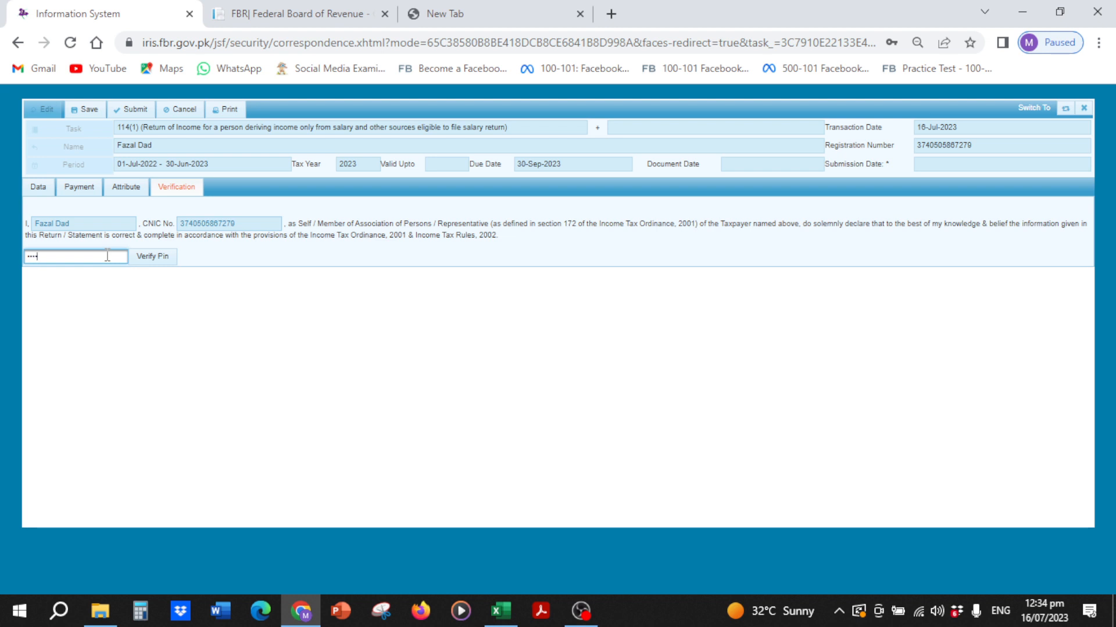
{"action": "left_click", "coordinate": [152, 258]}
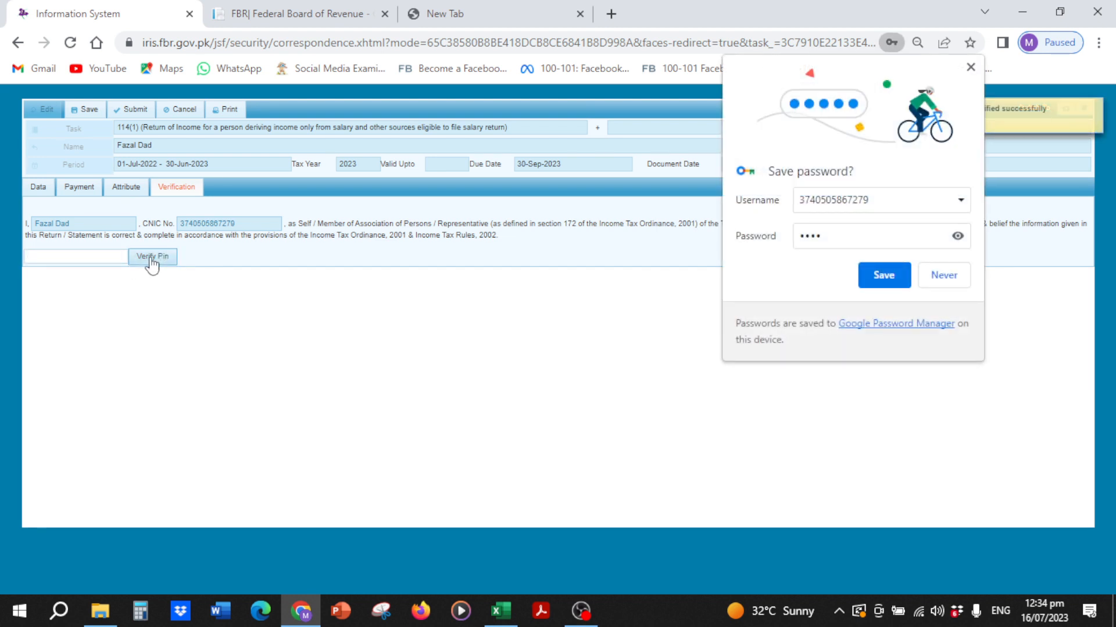
Step: Start submitting the return, decline with No, and dismiss Chrome's save-password prompt
{"action": "left_click", "coordinate": [135, 110]}
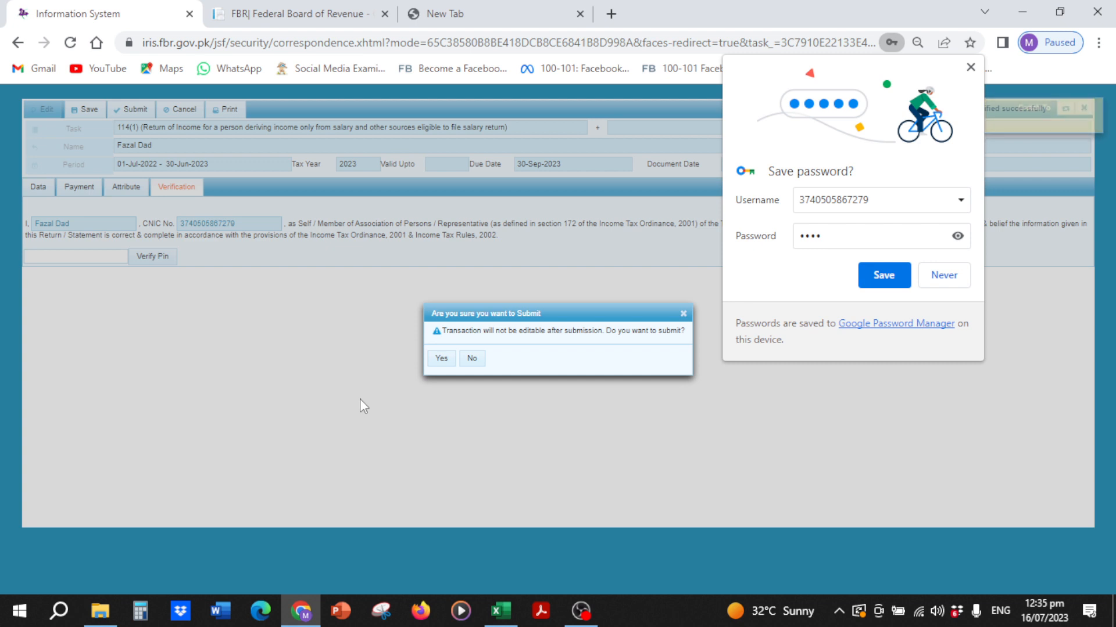
{"action": "left_click", "coordinate": [472, 359]}
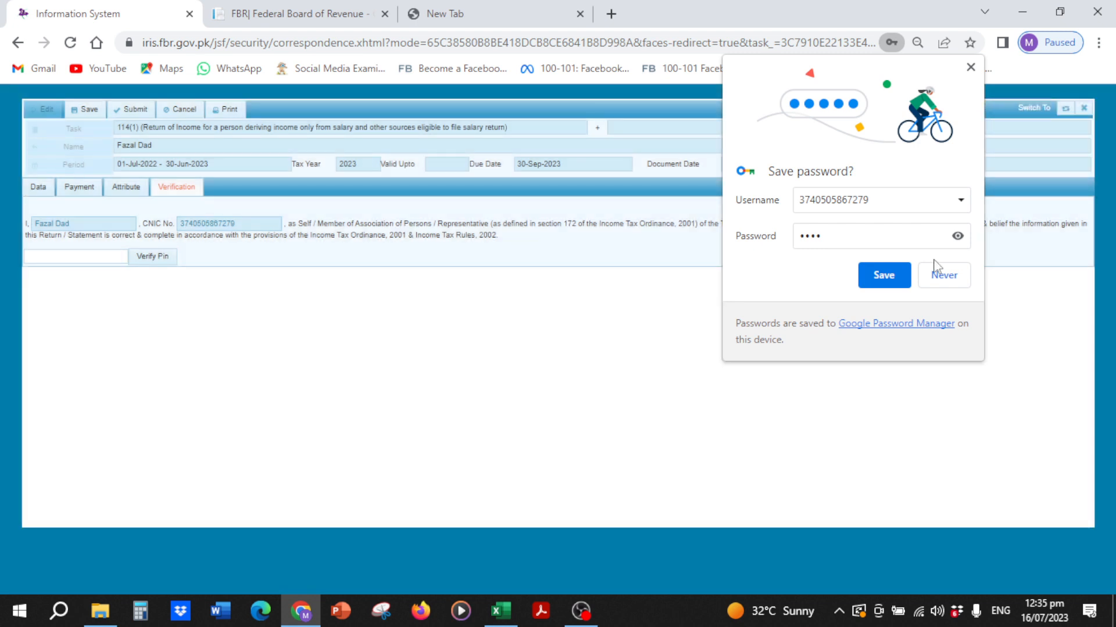
{"action": "left_click", "coordinate": [971, 68]}
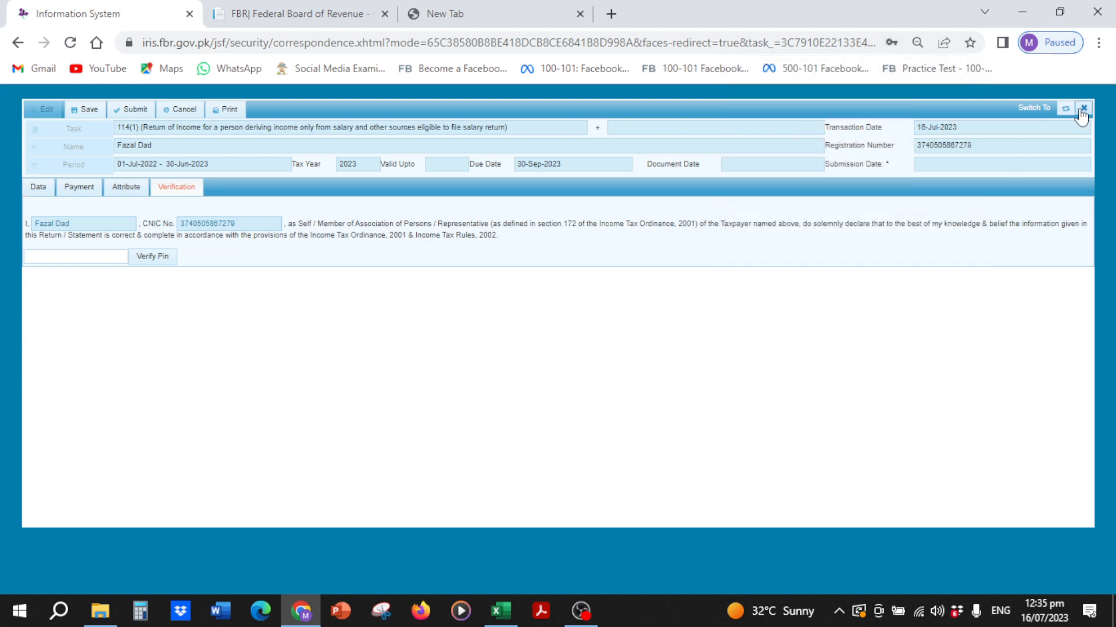
Step: Close the unsaved return form and expand Completed Tasks to pick Declaration
{"action": "left_click", "coordinate": [33, 194]}
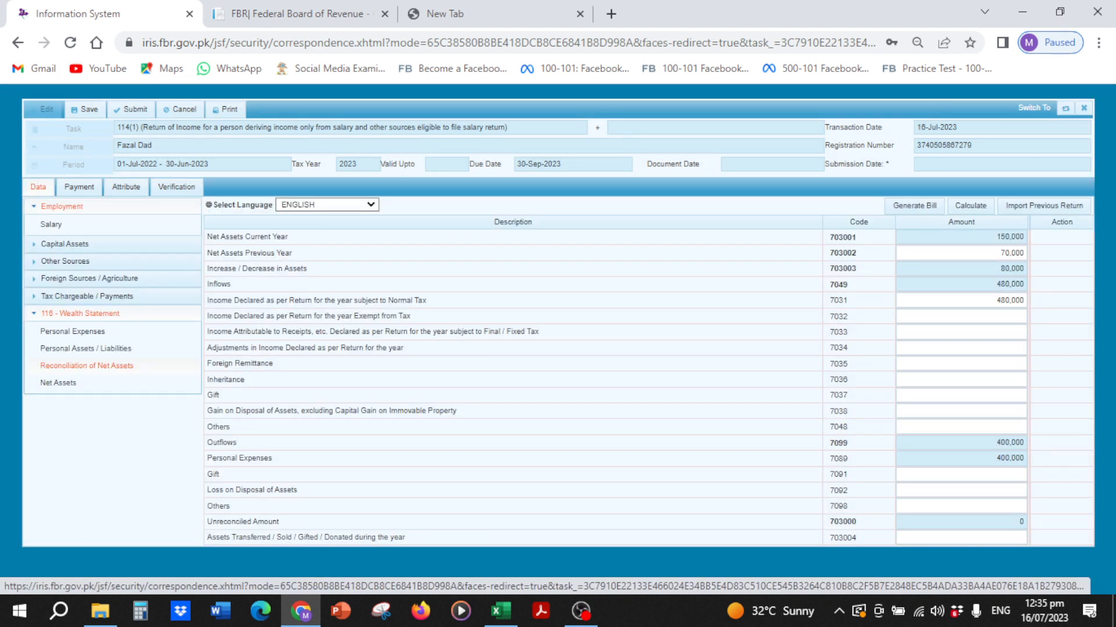
{"action": "left_click", "coordinate": [1084, 111]}
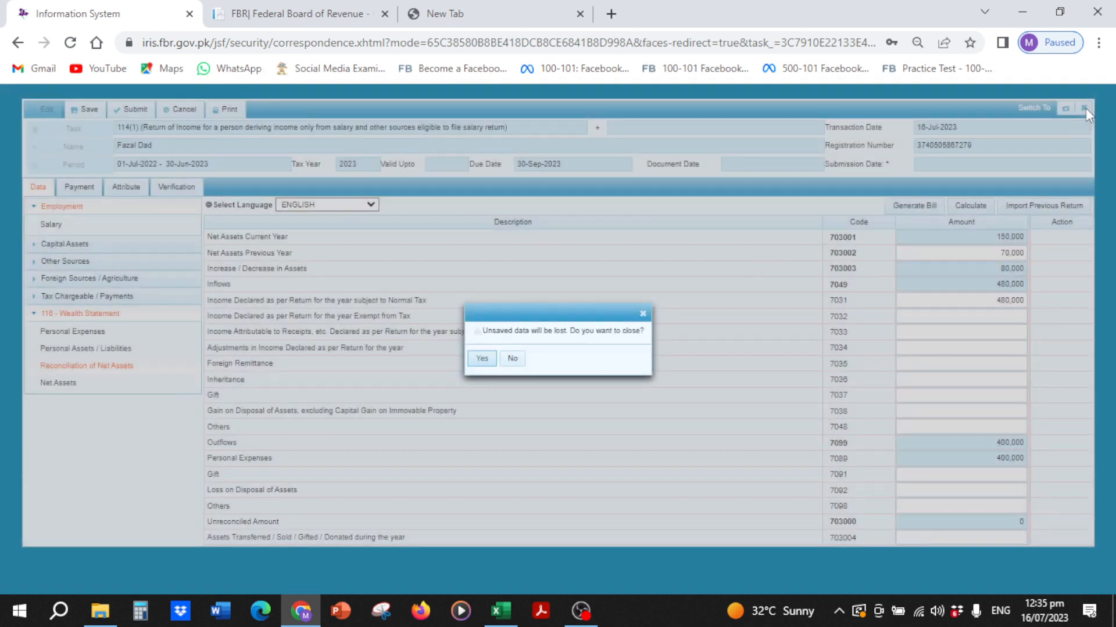
{"action": "left_click", "coordinate": [480, 359]}
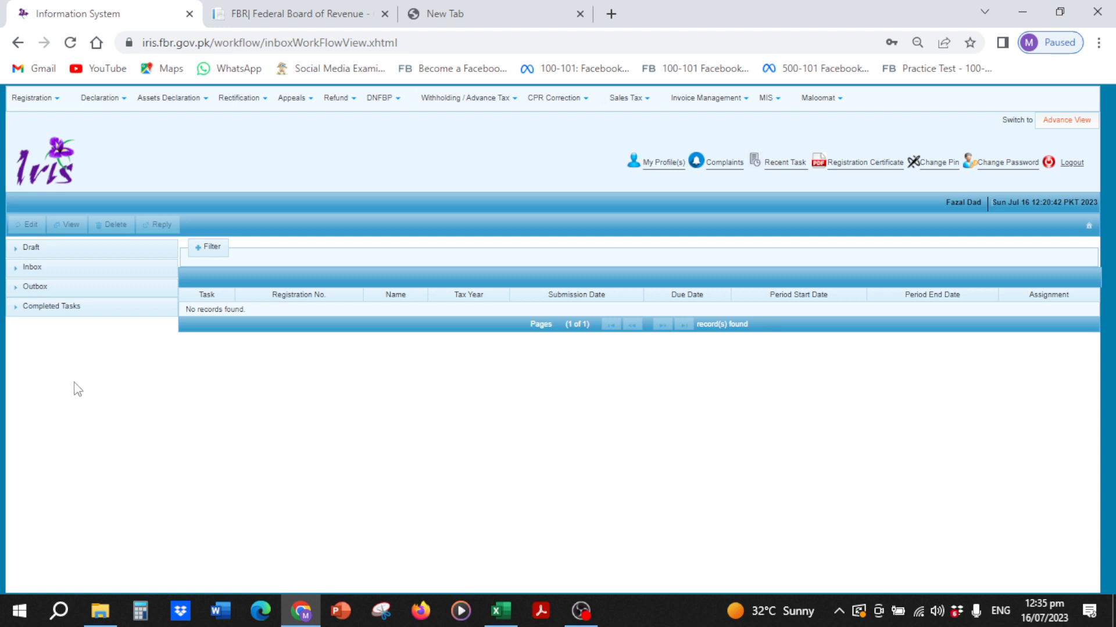
{"action": "left_click", "coordinate": [52, 310]}
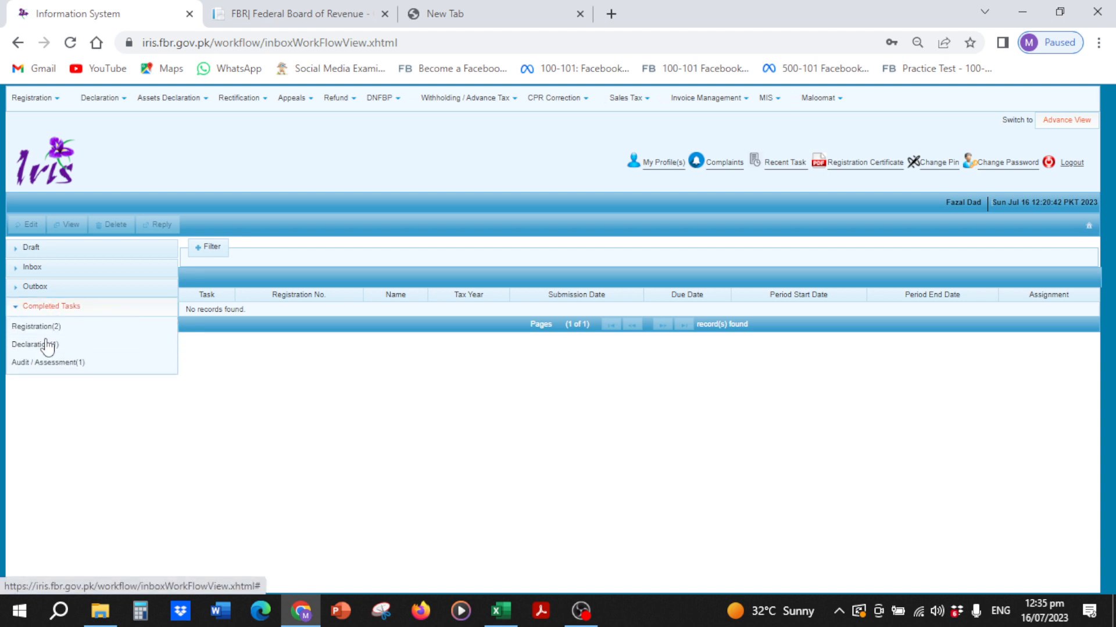
{"action": "left_click", "coordinate": [45, 344]}
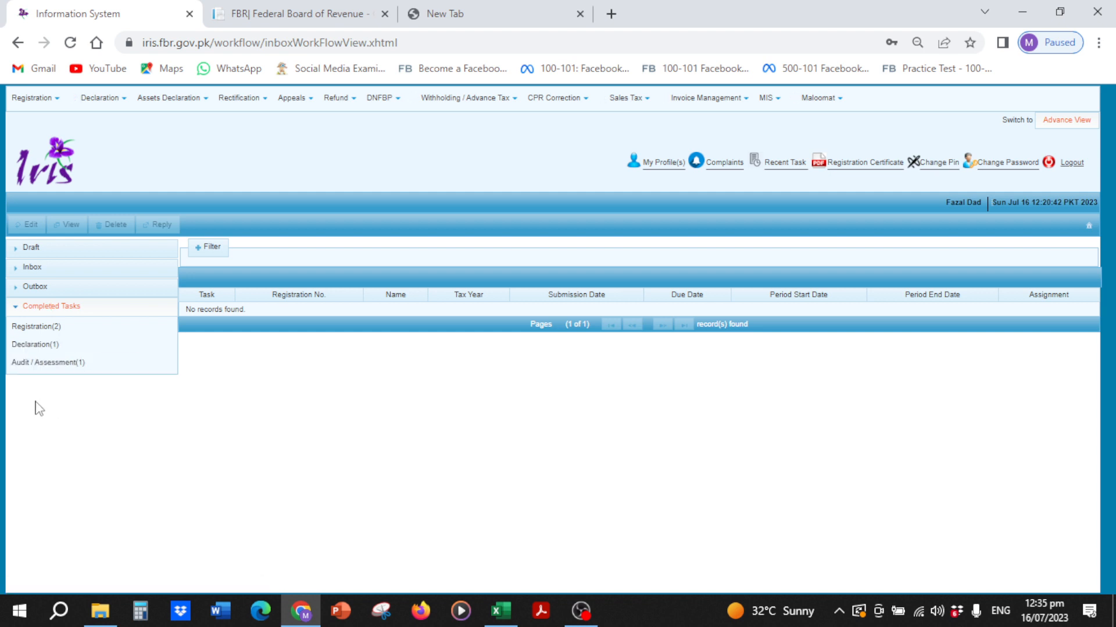
Step: List the completed Declaration task for the 2022 114(1) return, then bring OBS forward
{"action": "left_click", "coordinate": [34, 345]}
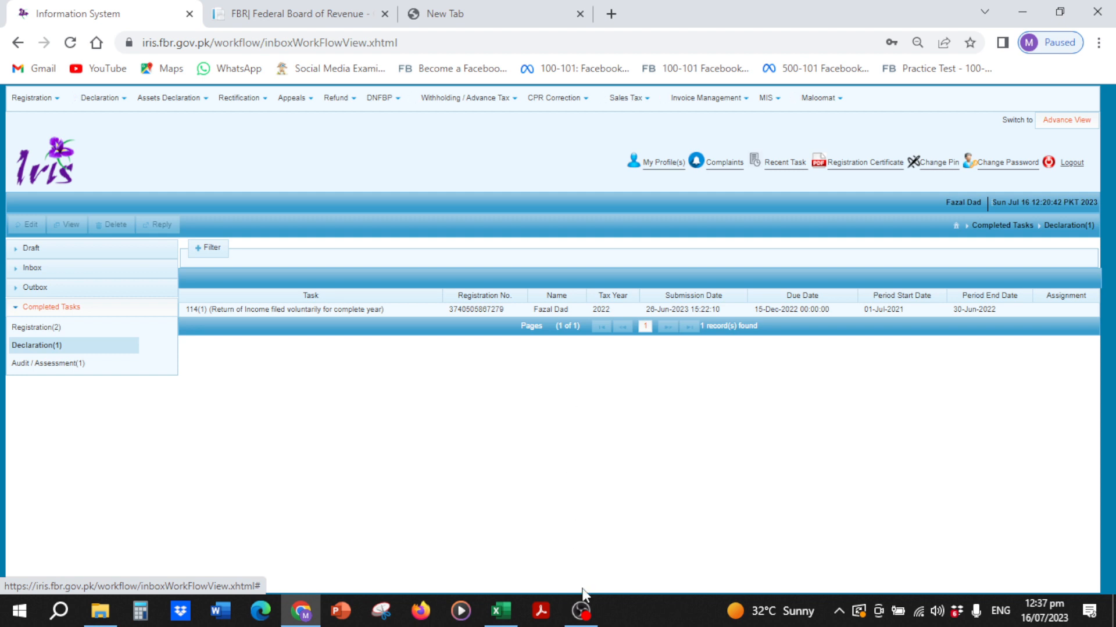
{"action": "left_click", "coordinate": [582, 608]}
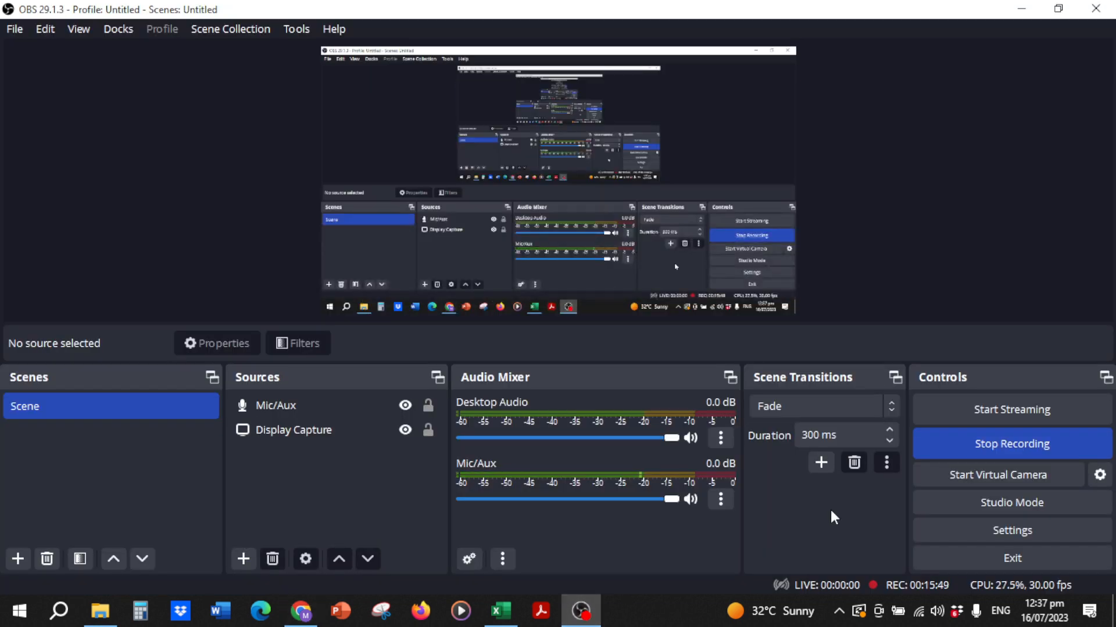